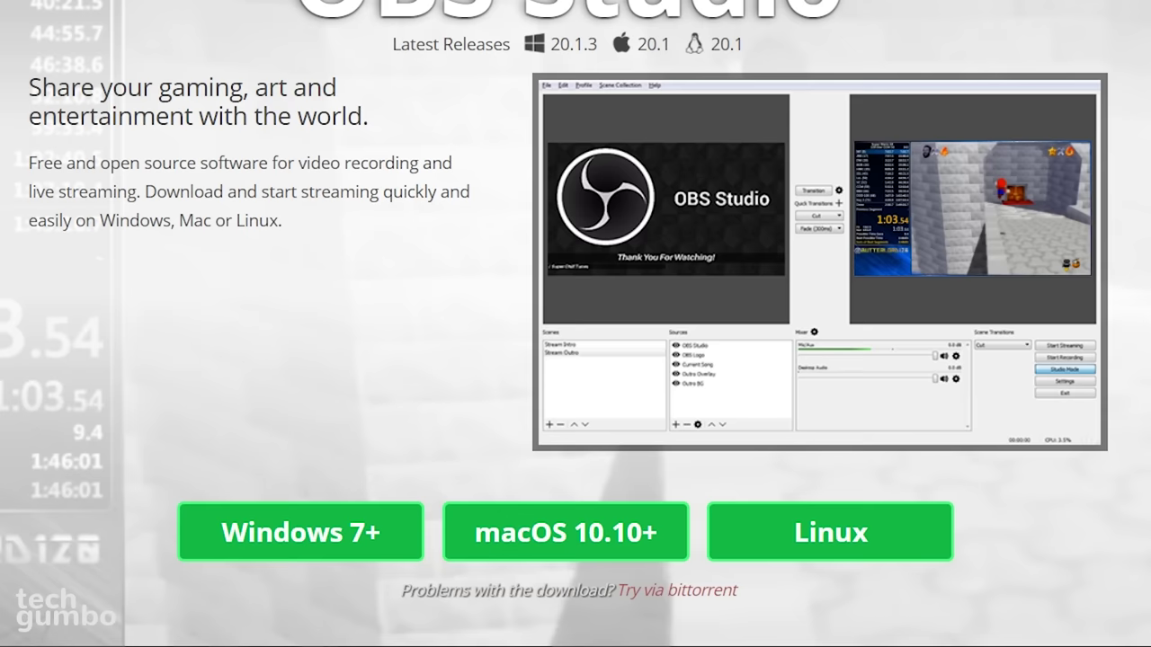
# Save OBS-Studio-20.1.3-Full-Installer.exe to Downloads, then view the Linux install instructions
pyautogui.click(328, 534)
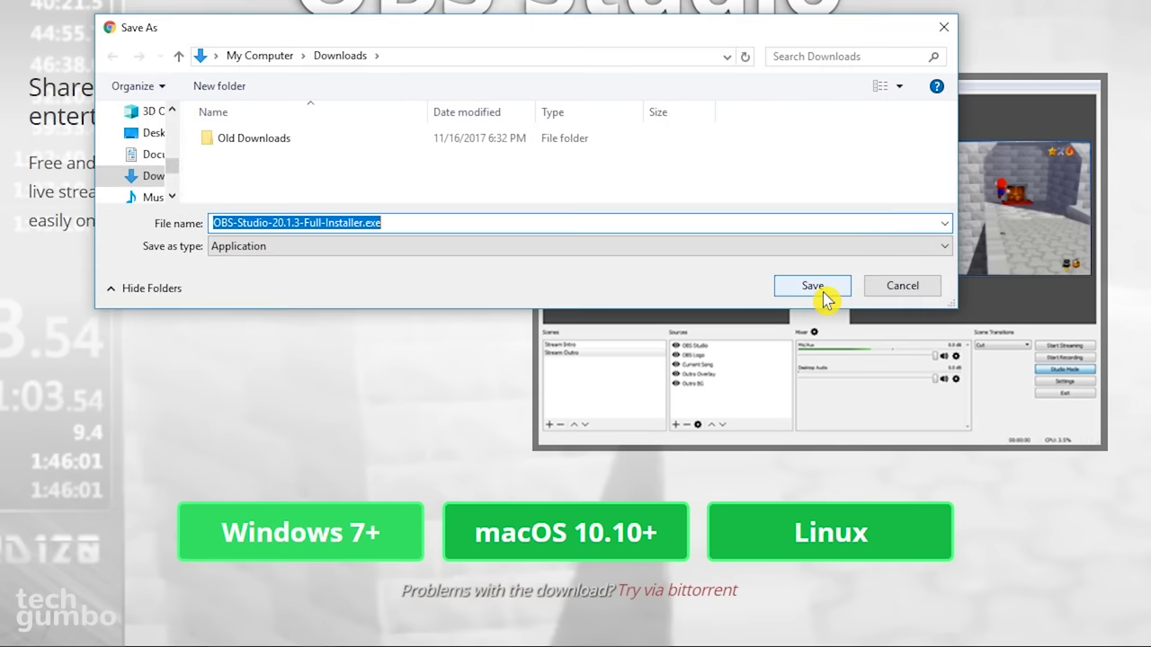
pyautogui.click(813, 286)
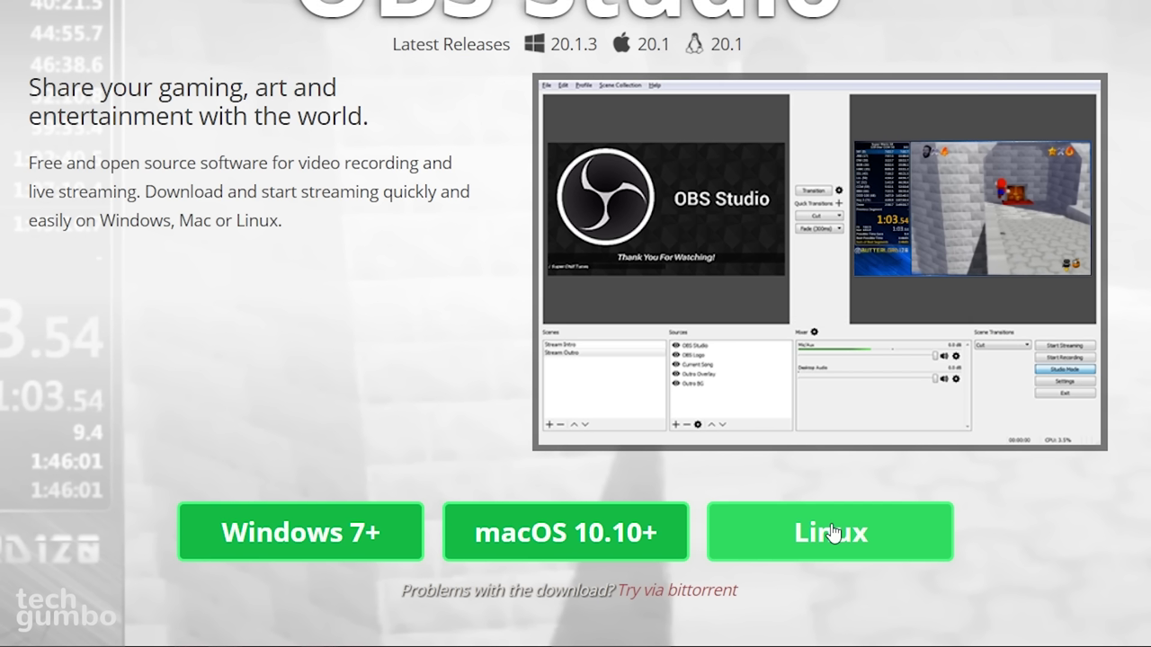
pyautogui.click(831, 532)
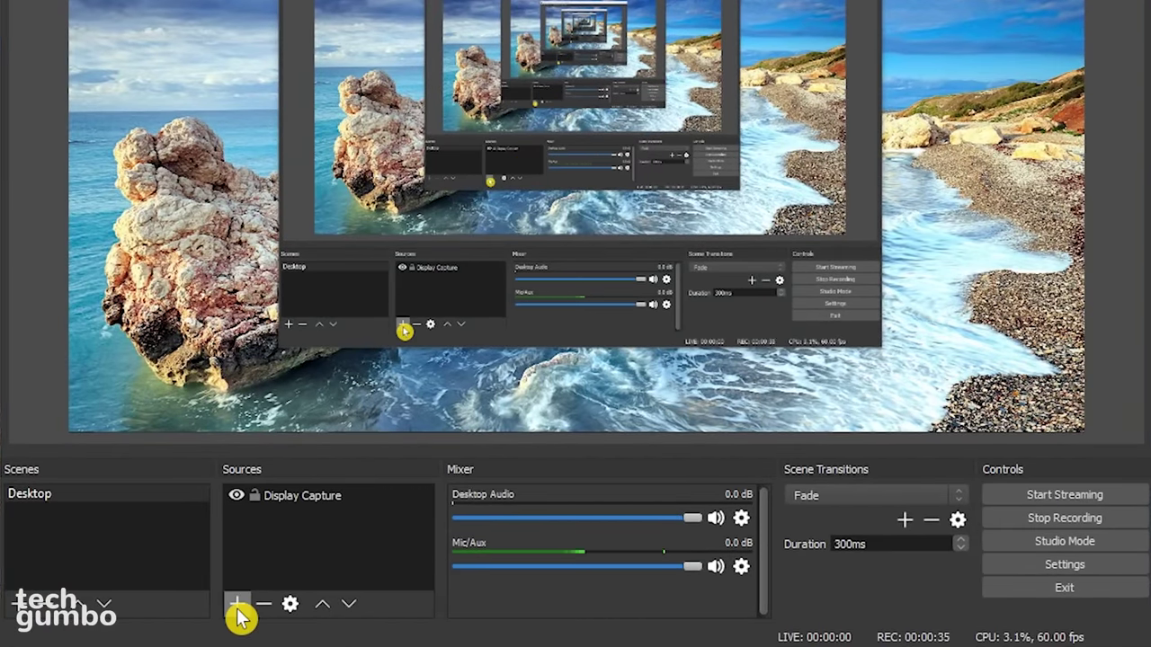
# Create a new Display Capture 2 source capturing Display 0 at 1920x1080
pyautogui.click(236, 606)
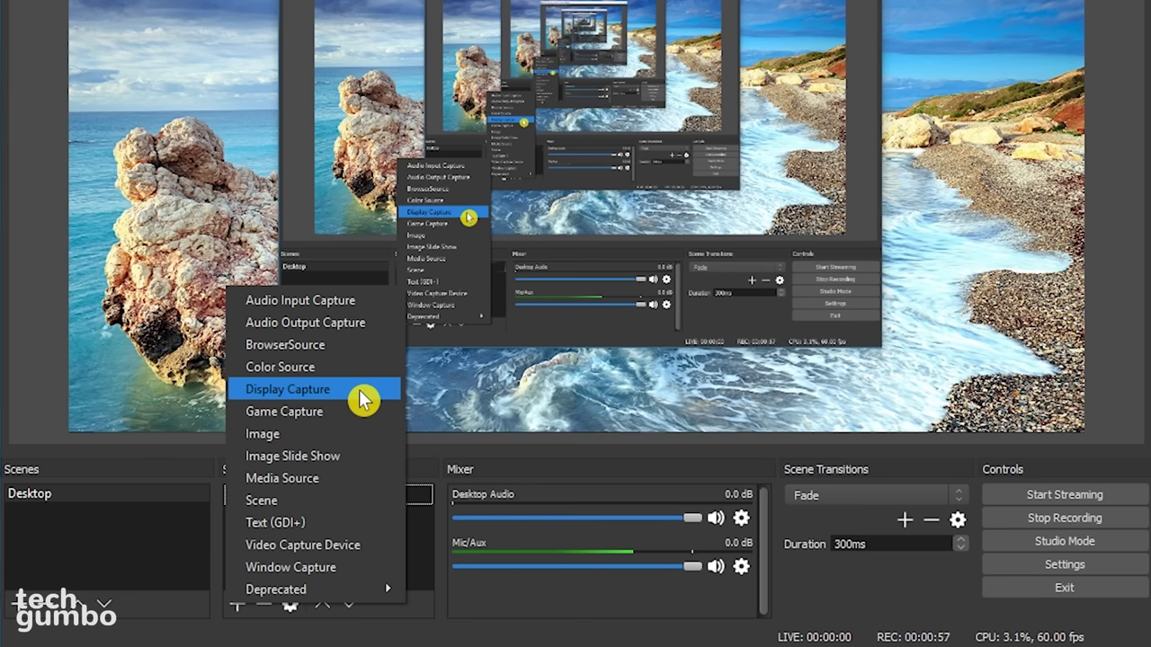
pyautogui.click(363, 393)
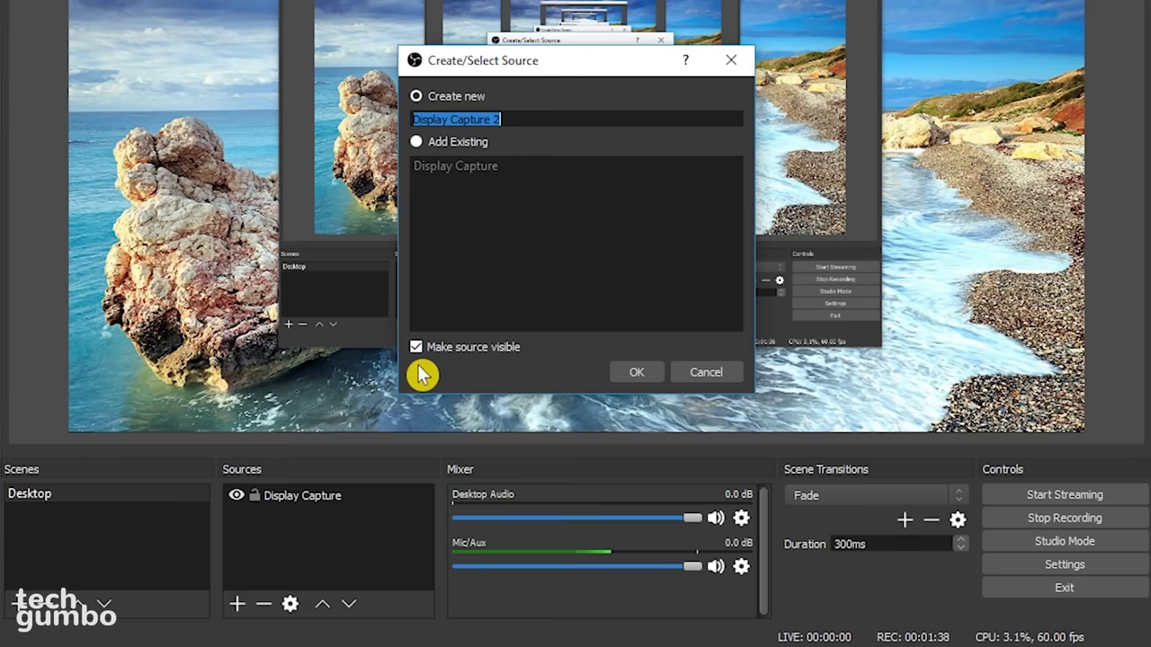
pyautogui.click(615, 376)
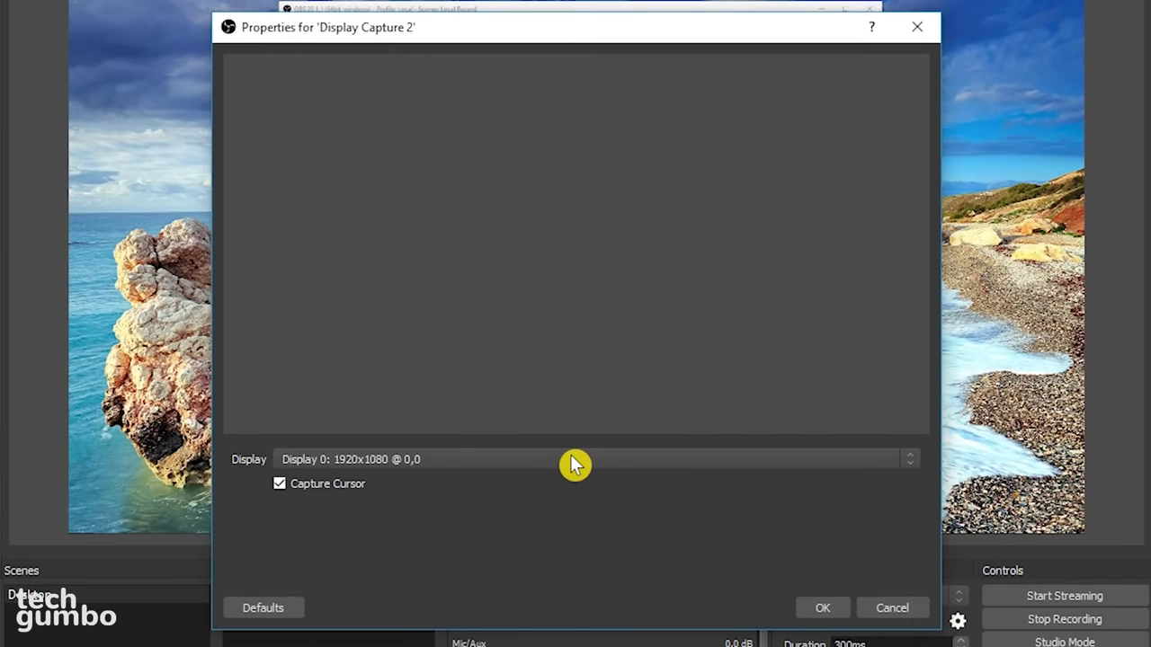
pyautogui.click(573, 461)
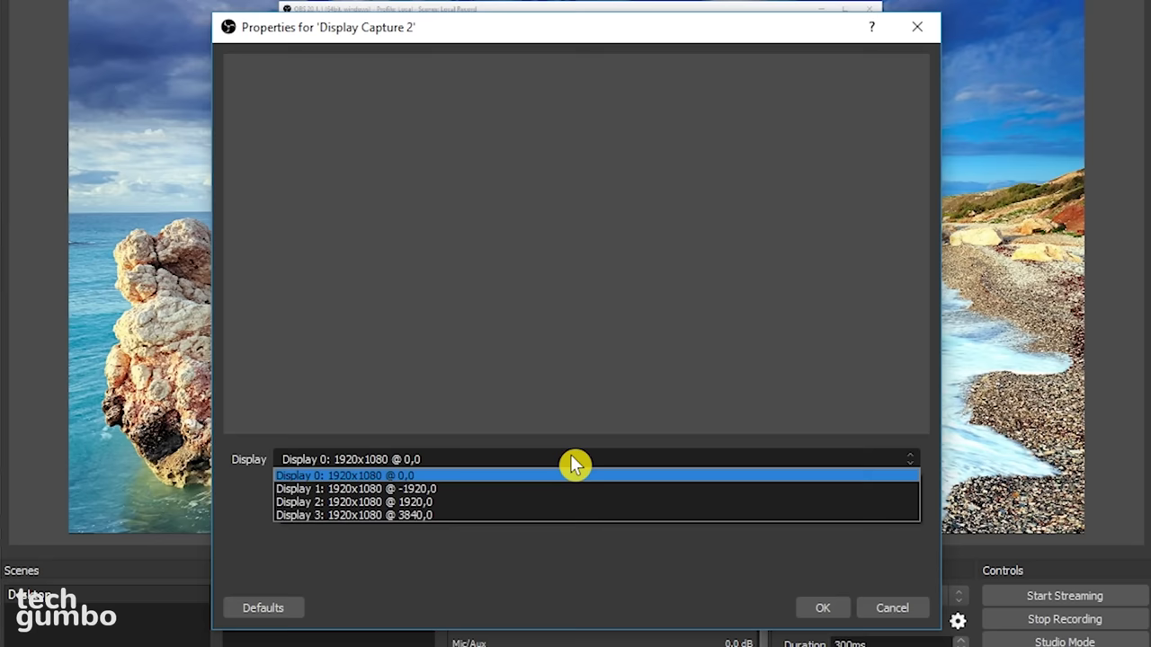
pyautogui.click(475, 483)
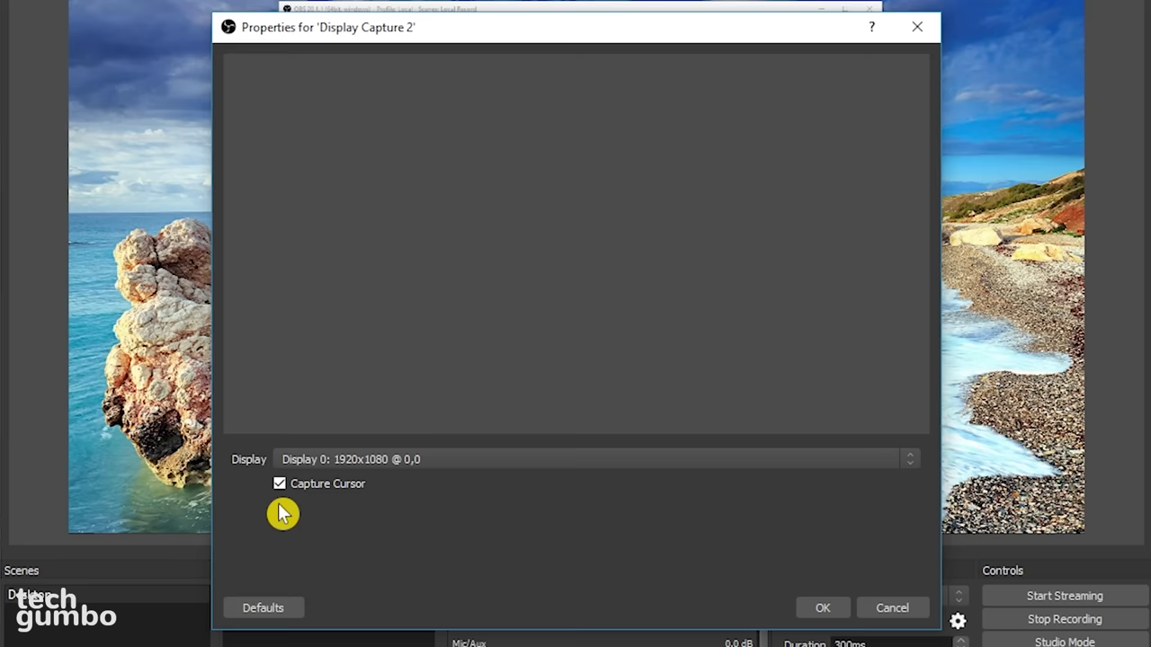
pyautogui.click(827, 609)
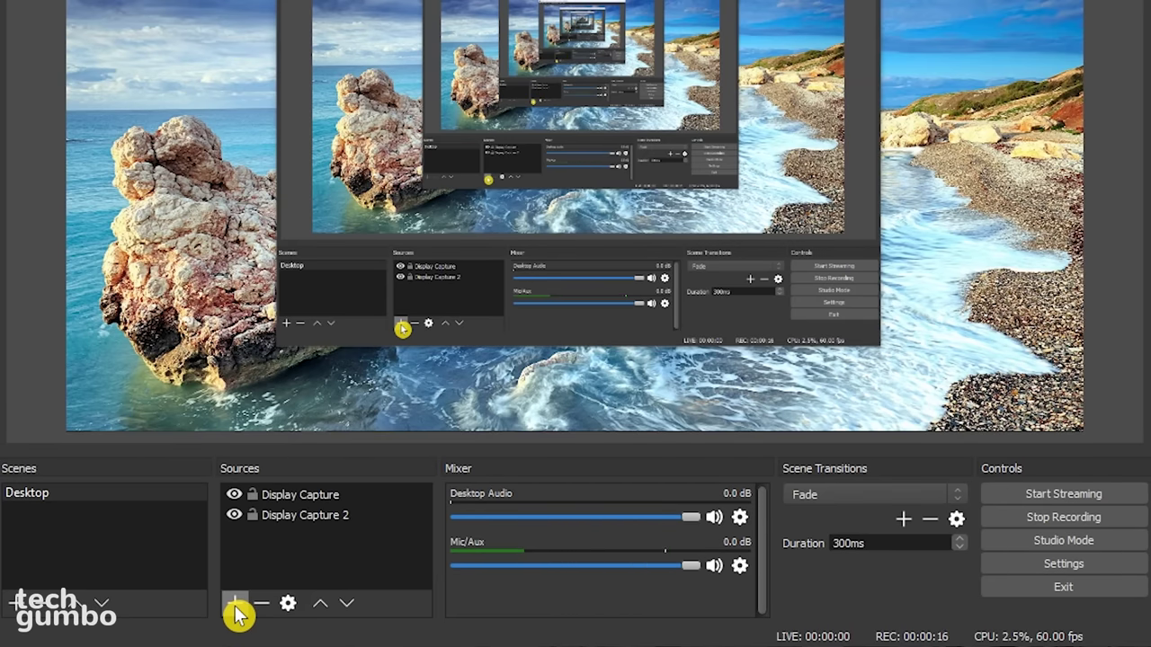
# Add a Game Capture source, accepting its default cursor capture and anti-cheat hook options
pyautogui.click(234, 604)
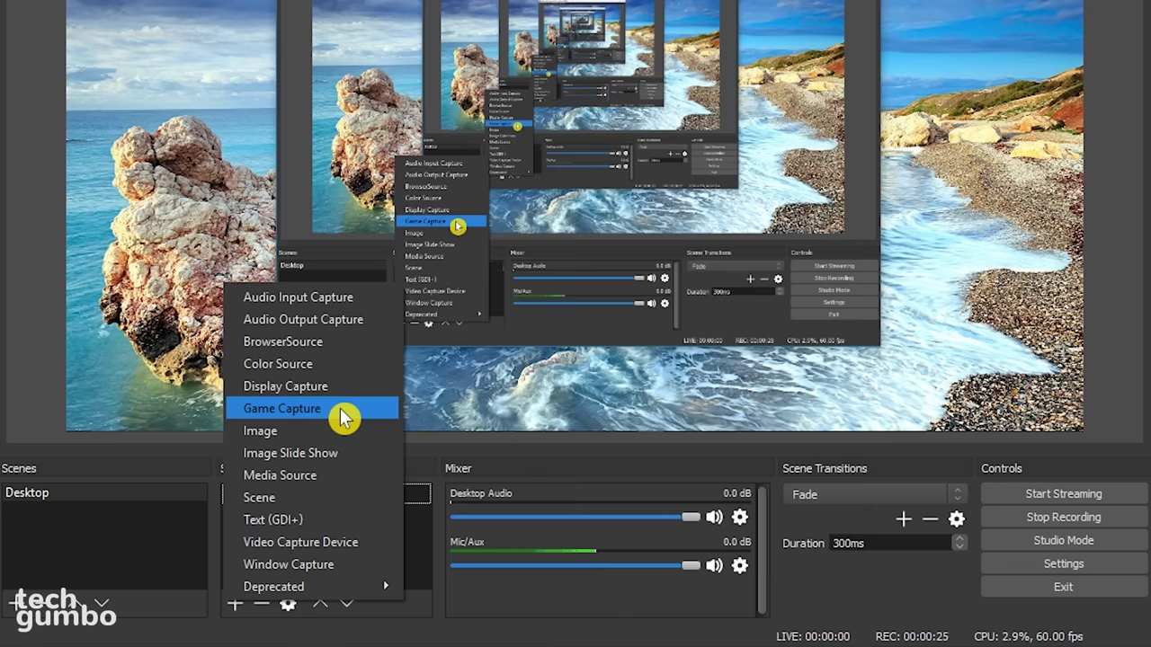
pyautogui.click(650, 387)
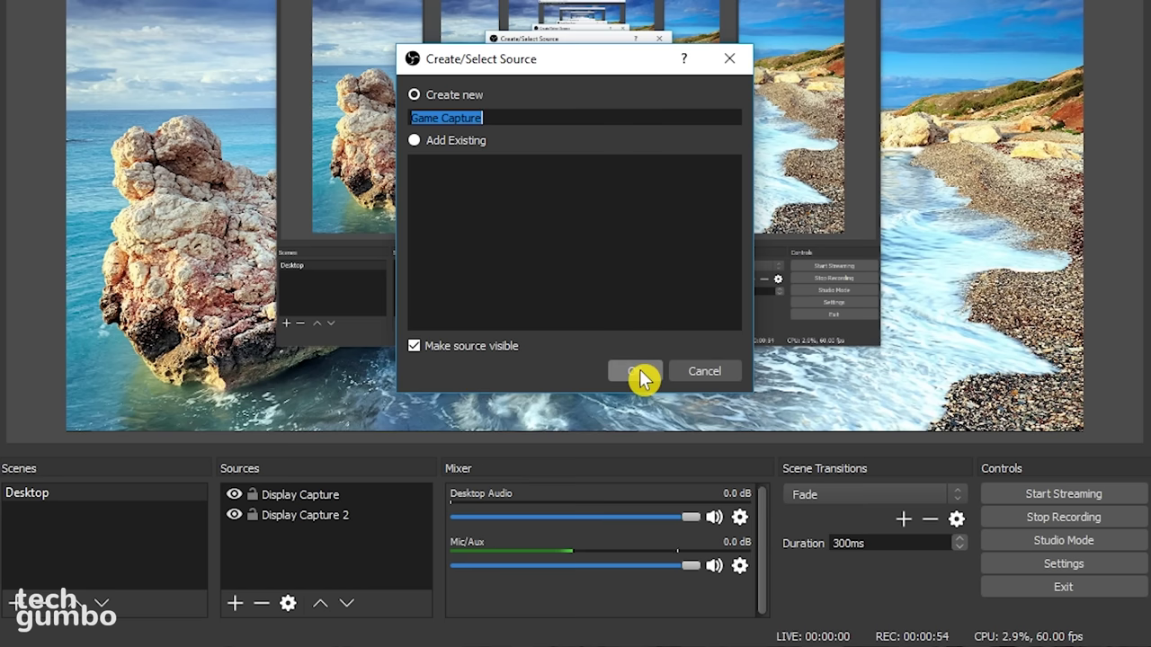
pyautogui.click(640, 368)
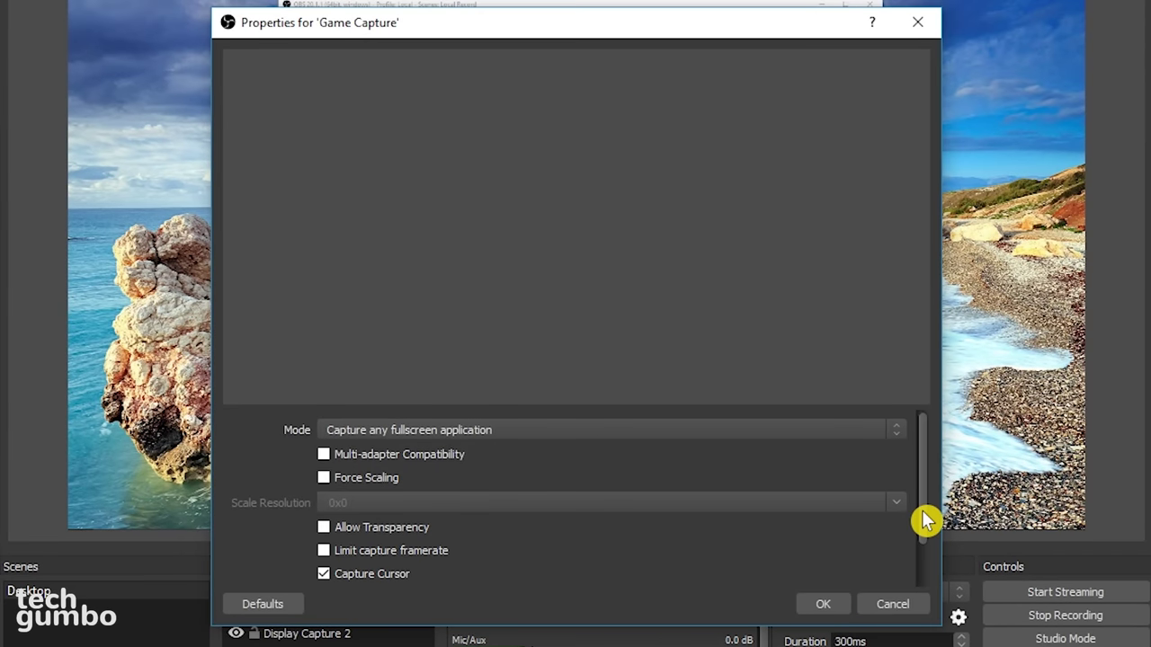
pyautogui.scroll(-3, 922, 519)
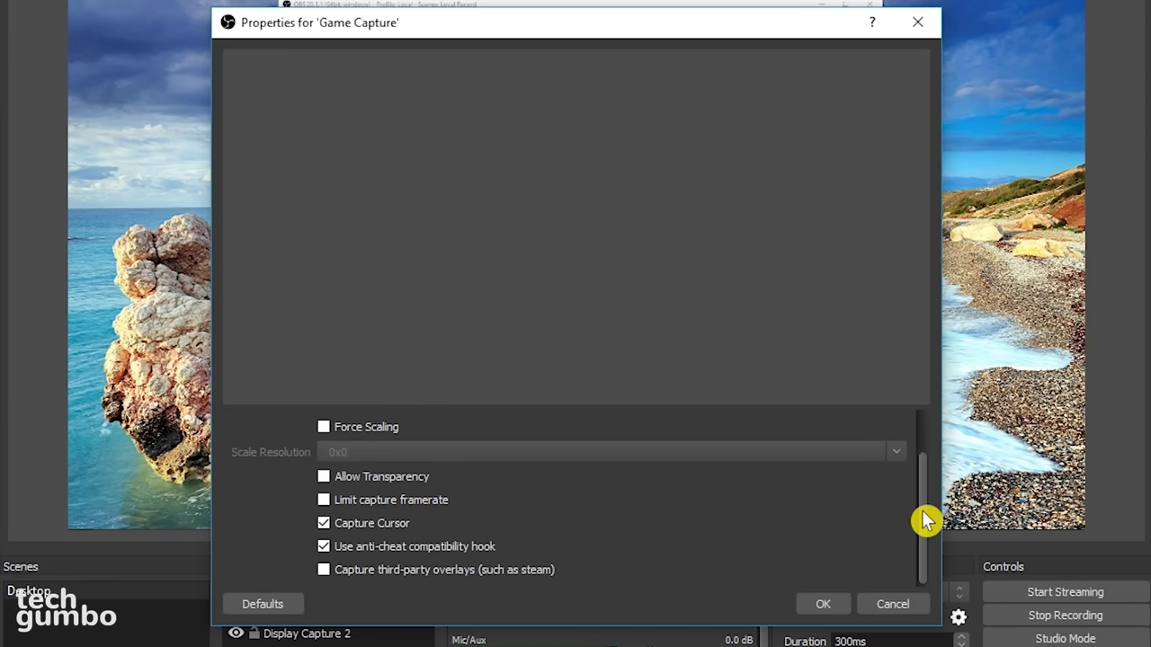
pyautogui.click(824, 604)
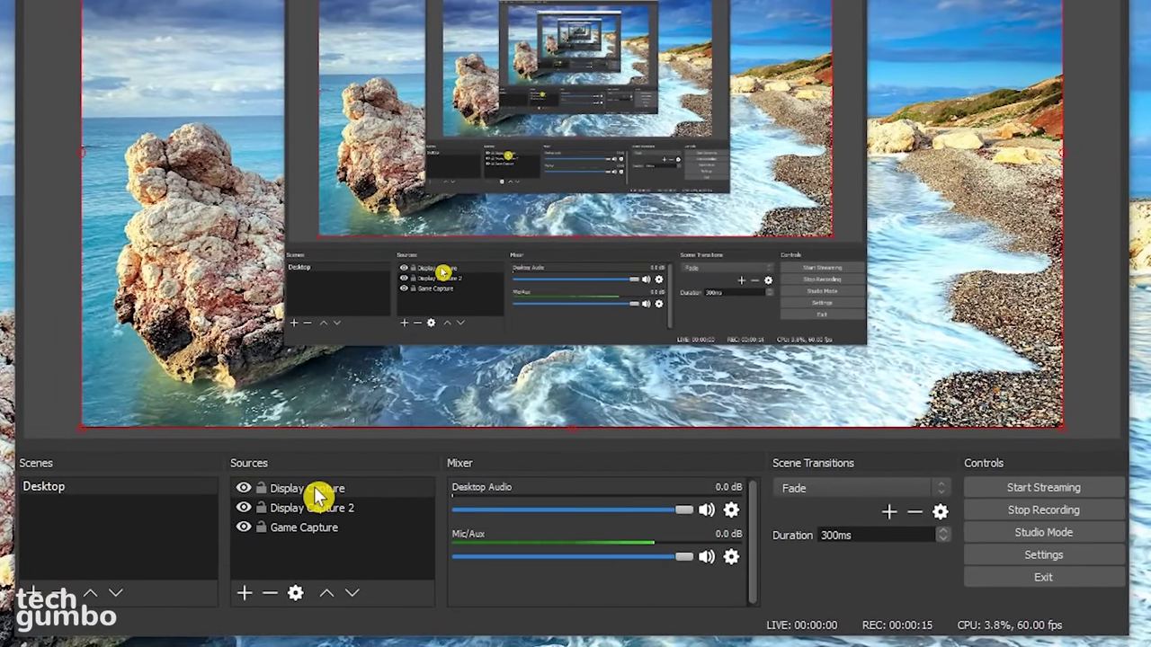
# Recheck the Display Capture source's properties, keeping it on Display 0
pyautogui.click(310, 490)
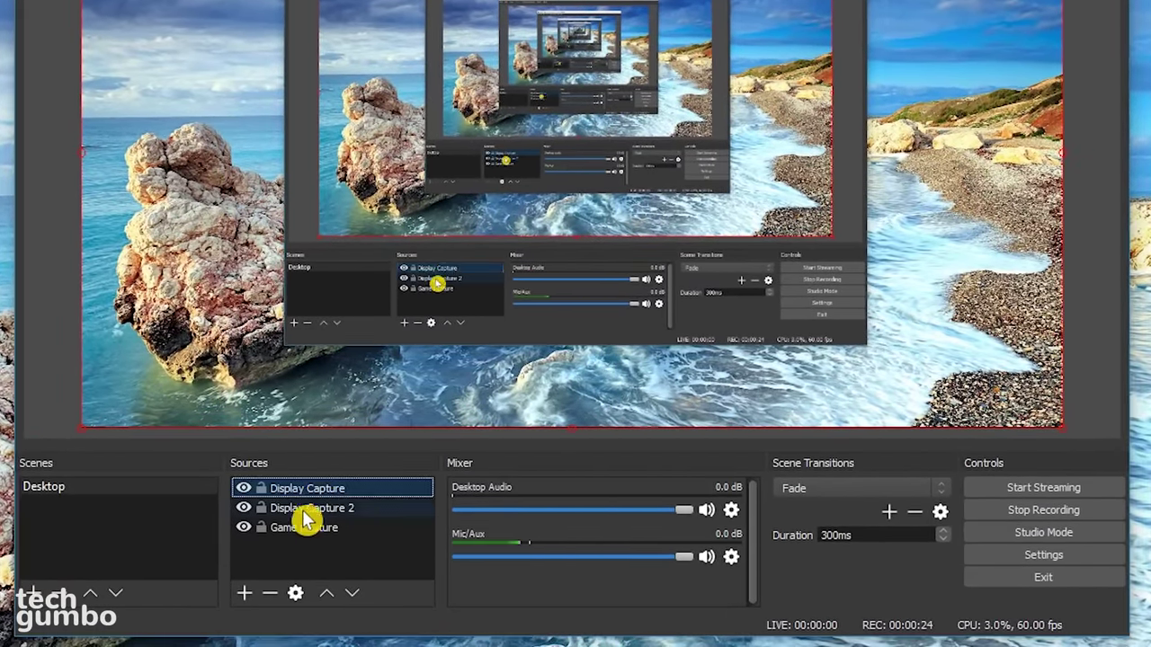
pyautogui.click(299, 597)
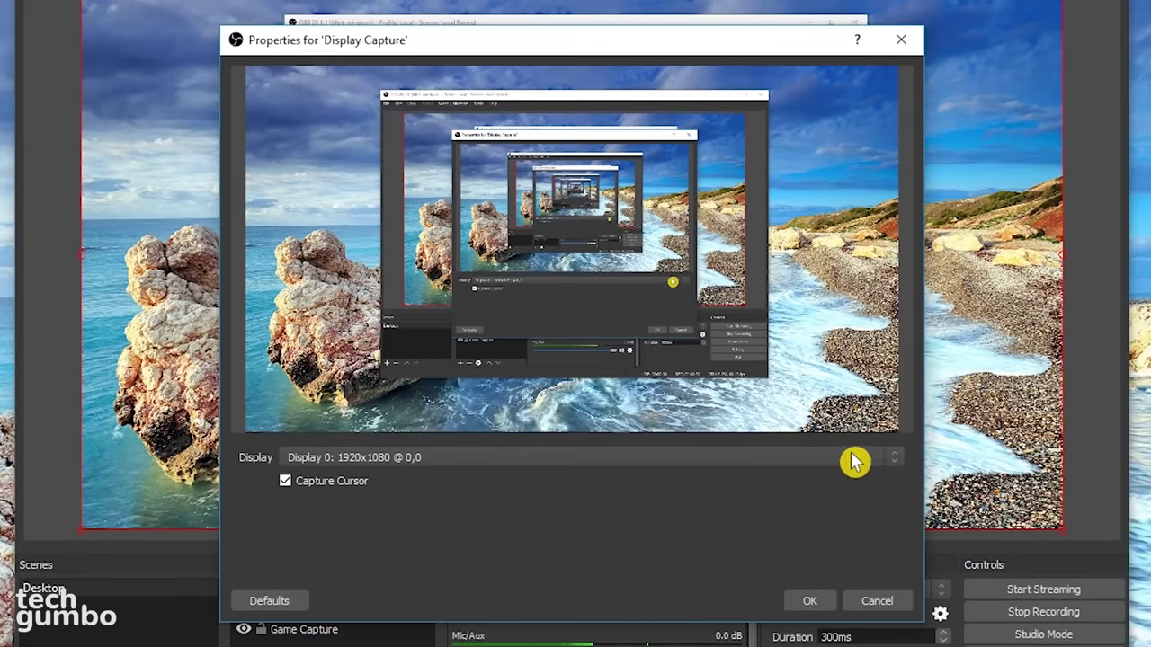
pyautogui.click(854, 462)
pyautogui.click(655, 470)
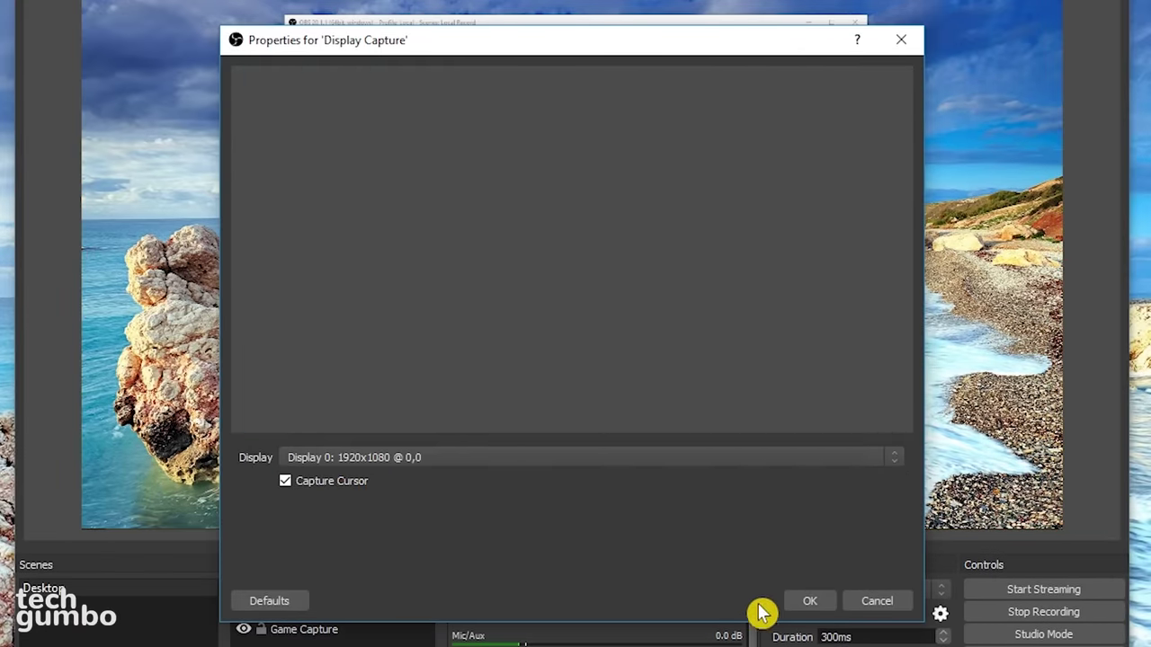
pyautogui.click(810, 609)
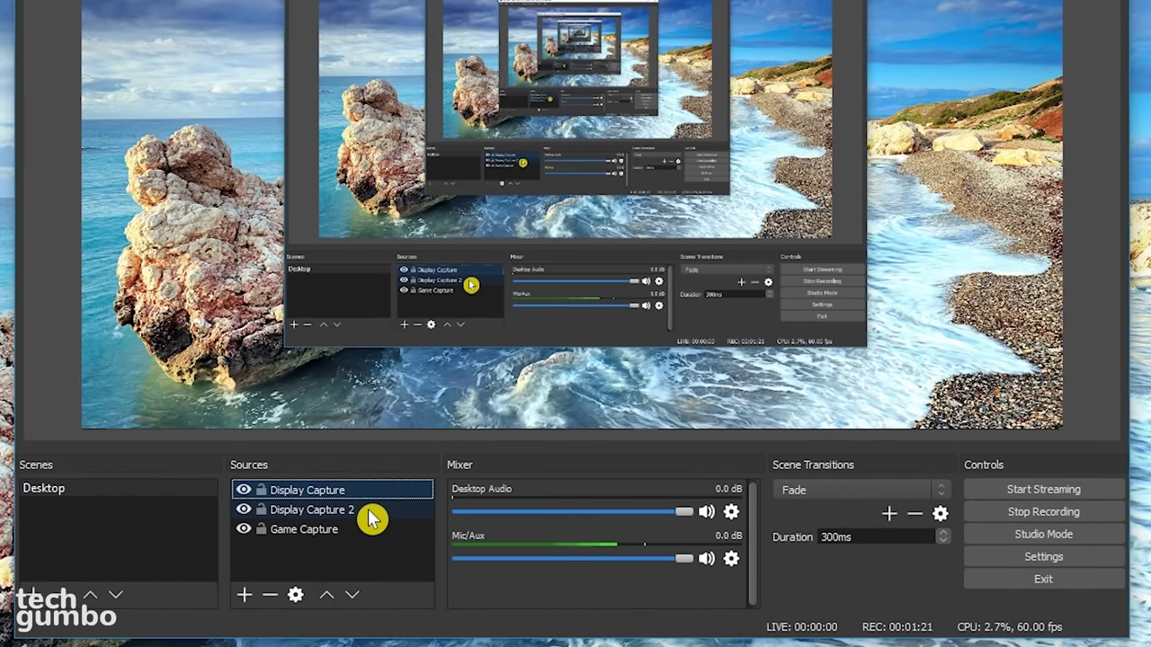
# Delete Display Capture 2, keeping Display Capture above Game Capture in the list
pyautogui.click(371, 519)
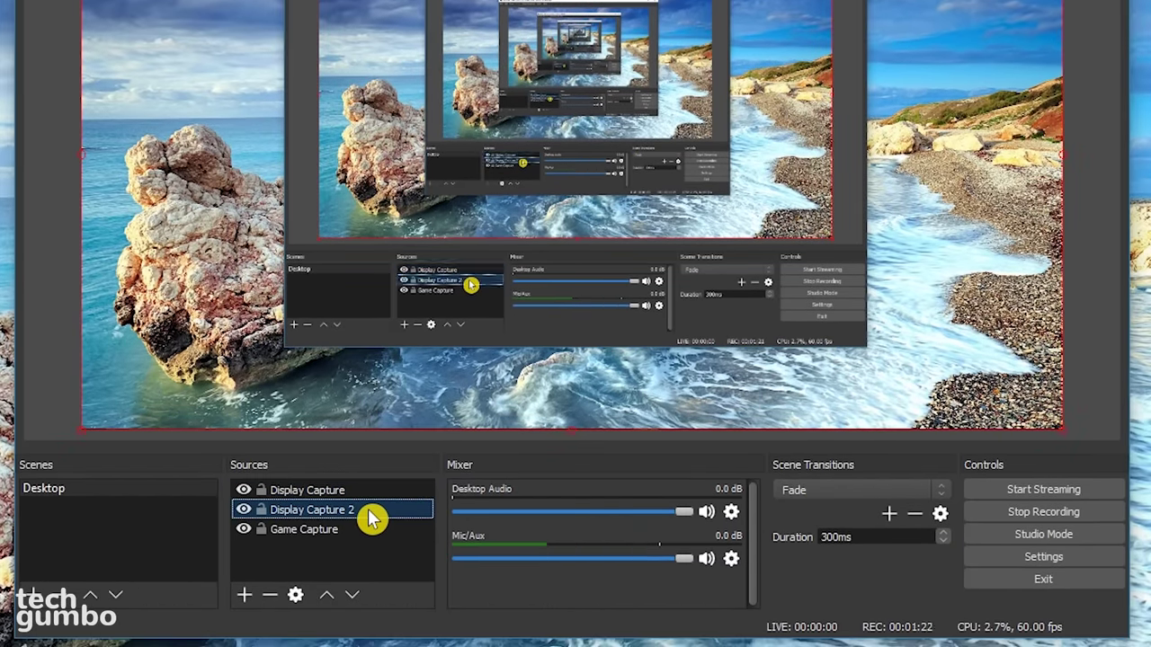
pyautogui.click(270, 605)
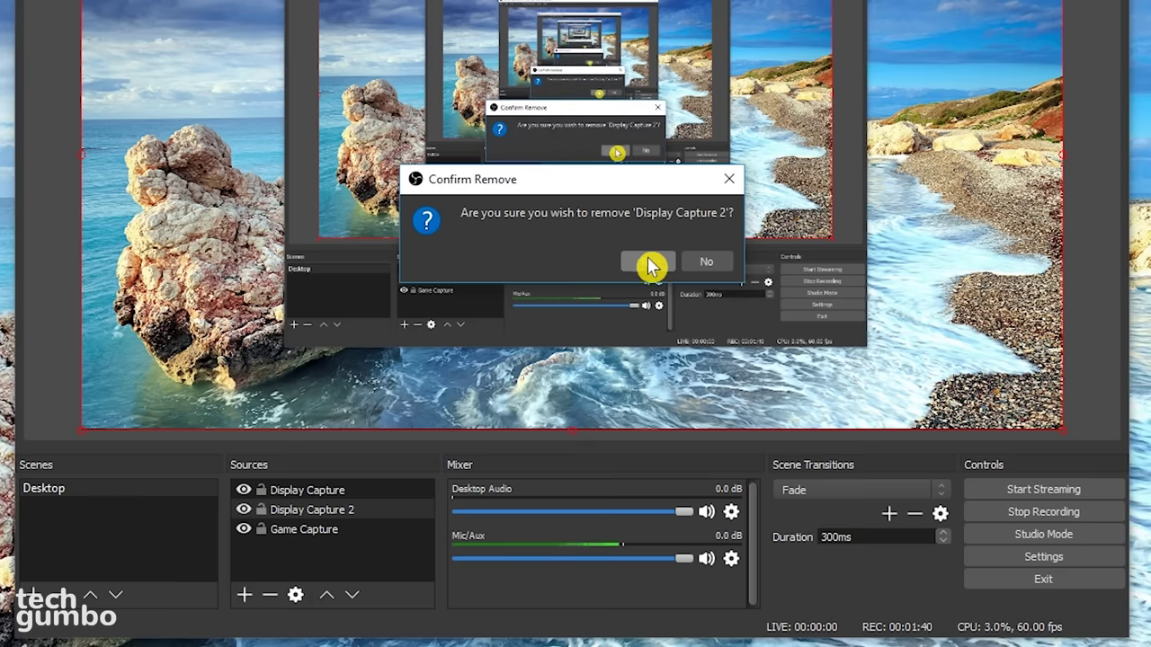
pyautogui.click(649, 264)
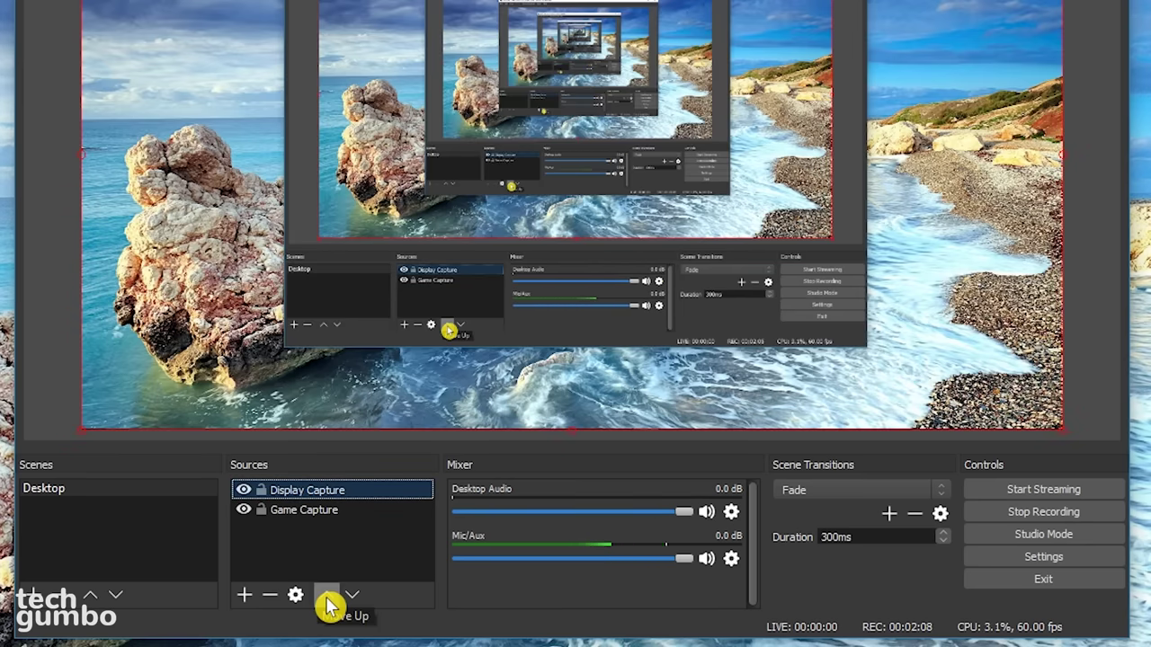
pyautogui.click(353, 597)
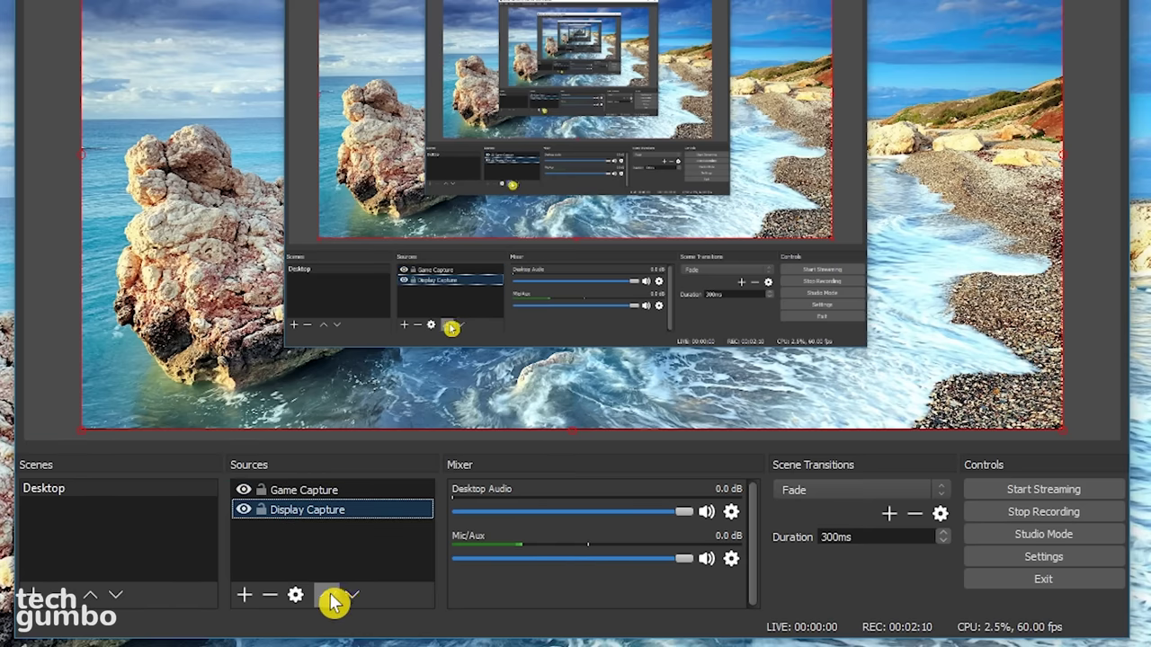
pyautogui.click(330, 599)
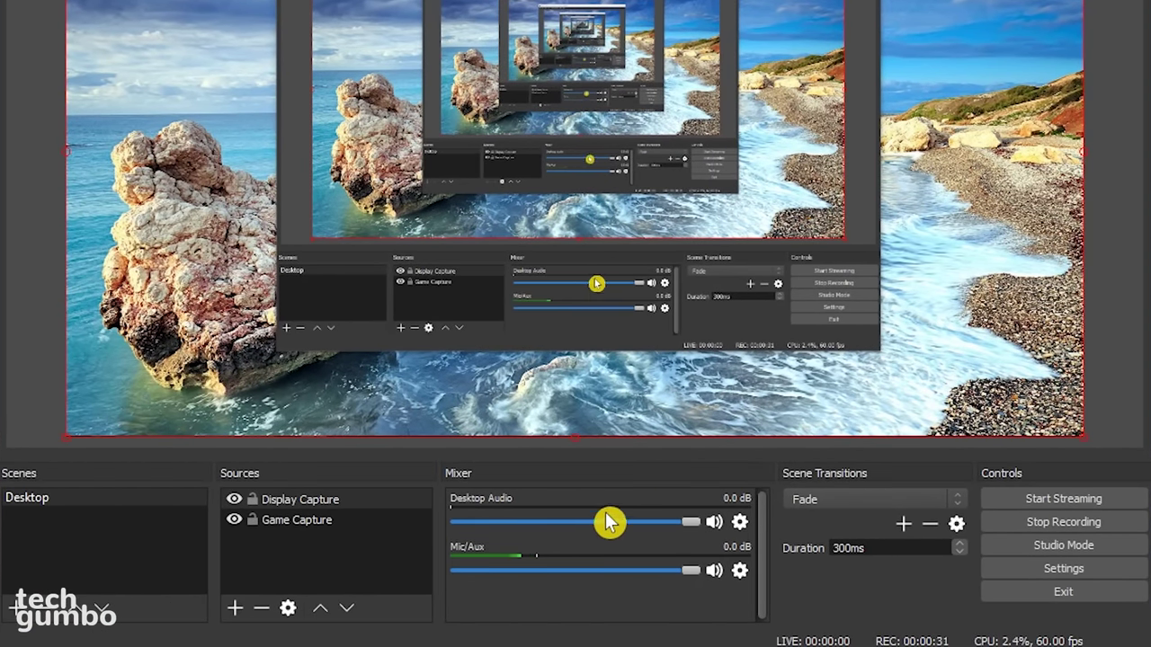
pyautogui.click(741, 523)
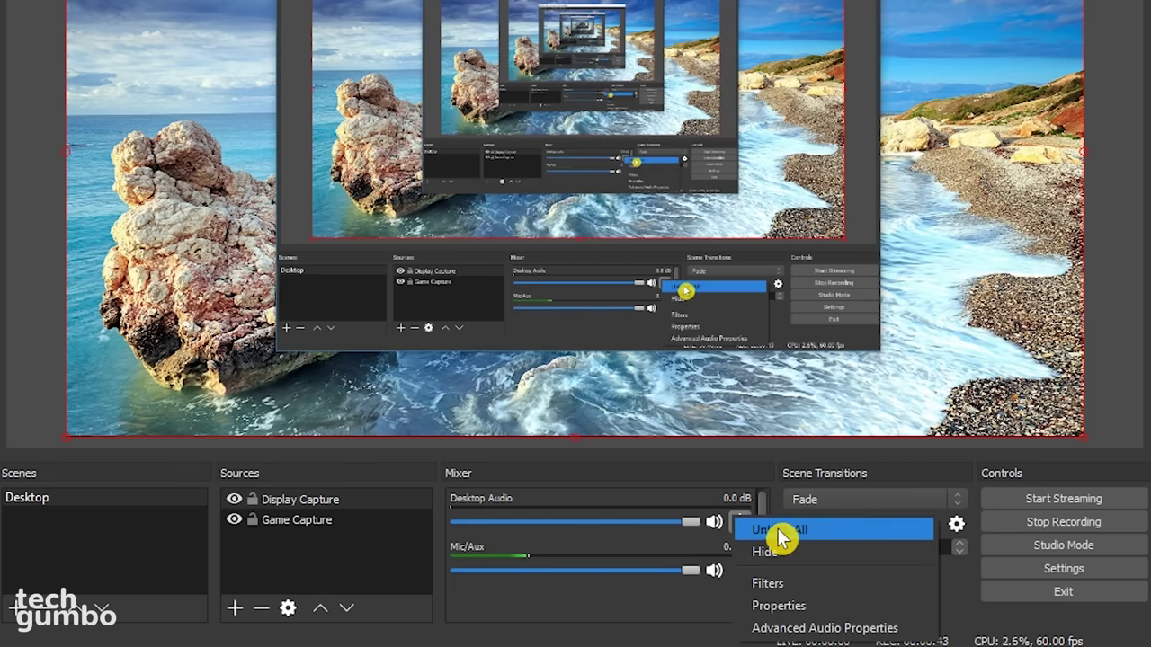
pyautogui.click(798, 611)
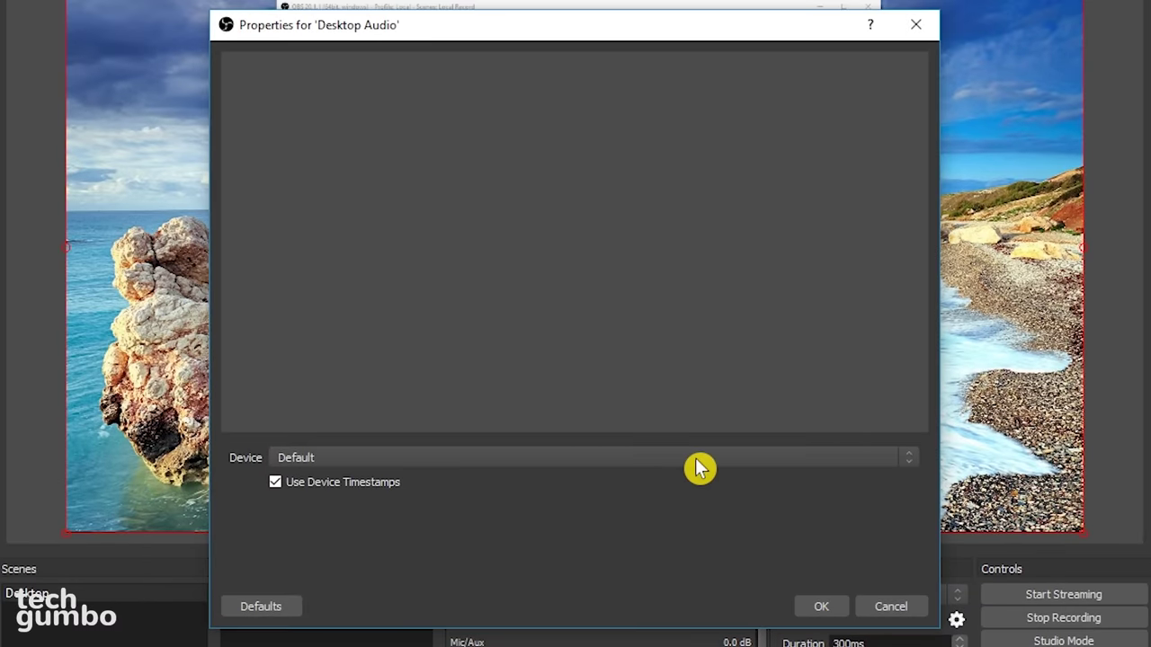
pyautogui.click(699, 458)
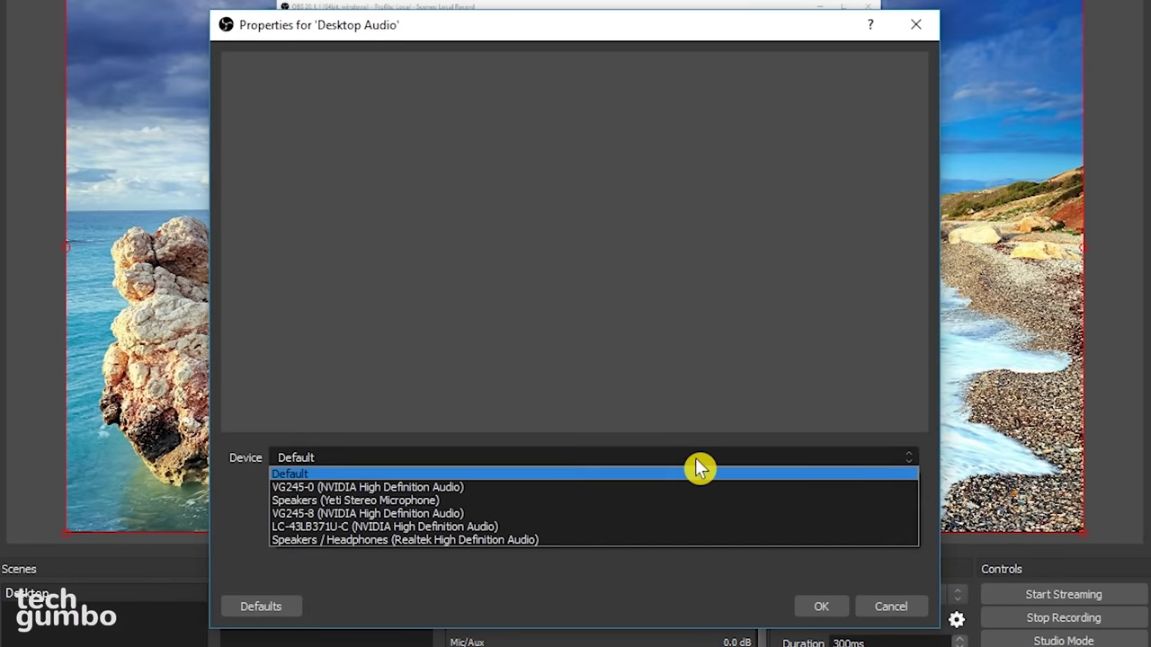
pyautogui.click(700, 469)
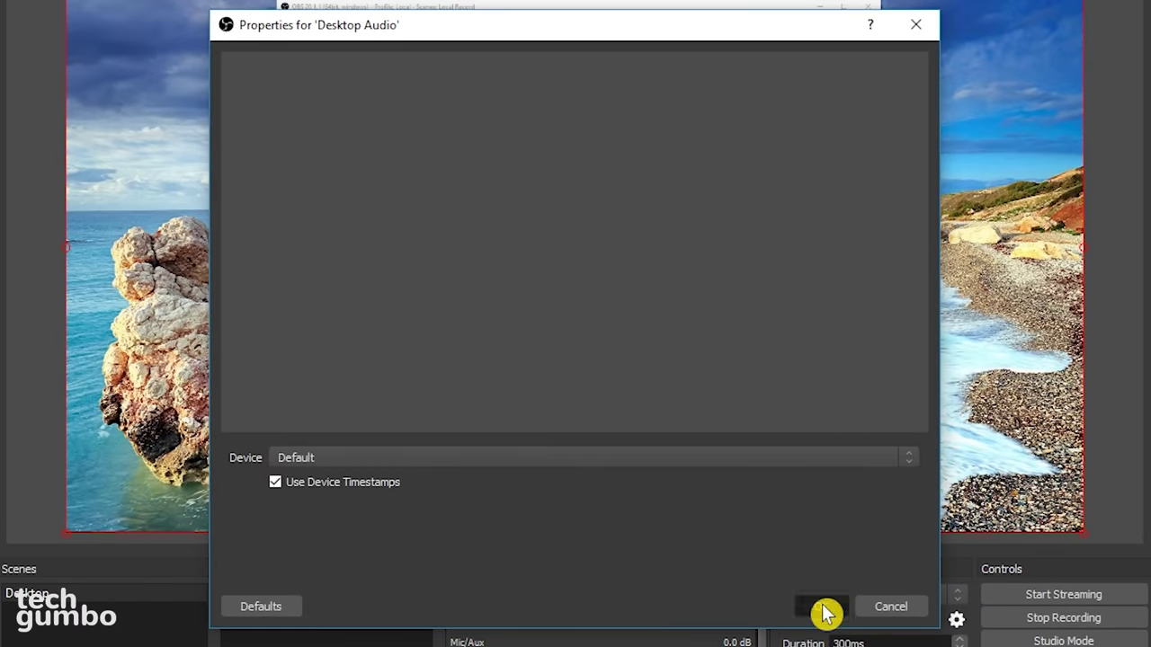
pyautogui.click(823, 607)
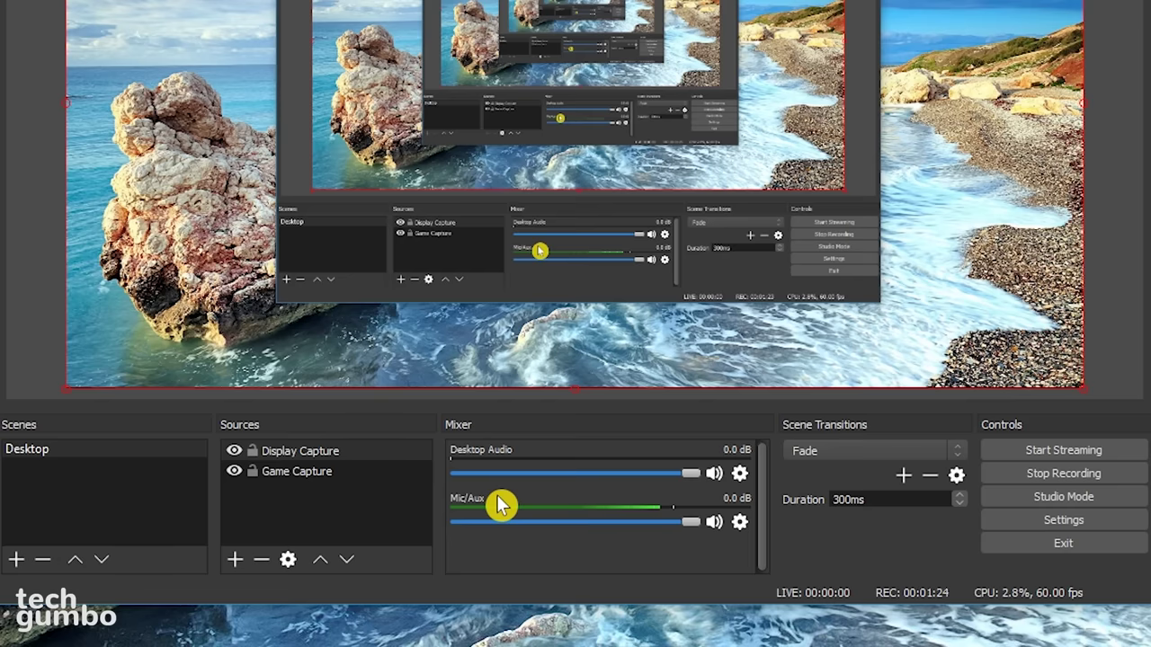
# Verify the Mic/Aux device is Microphone (Yeti Stereo Microphone) and close its properties
pyautogui.click(739, 527)
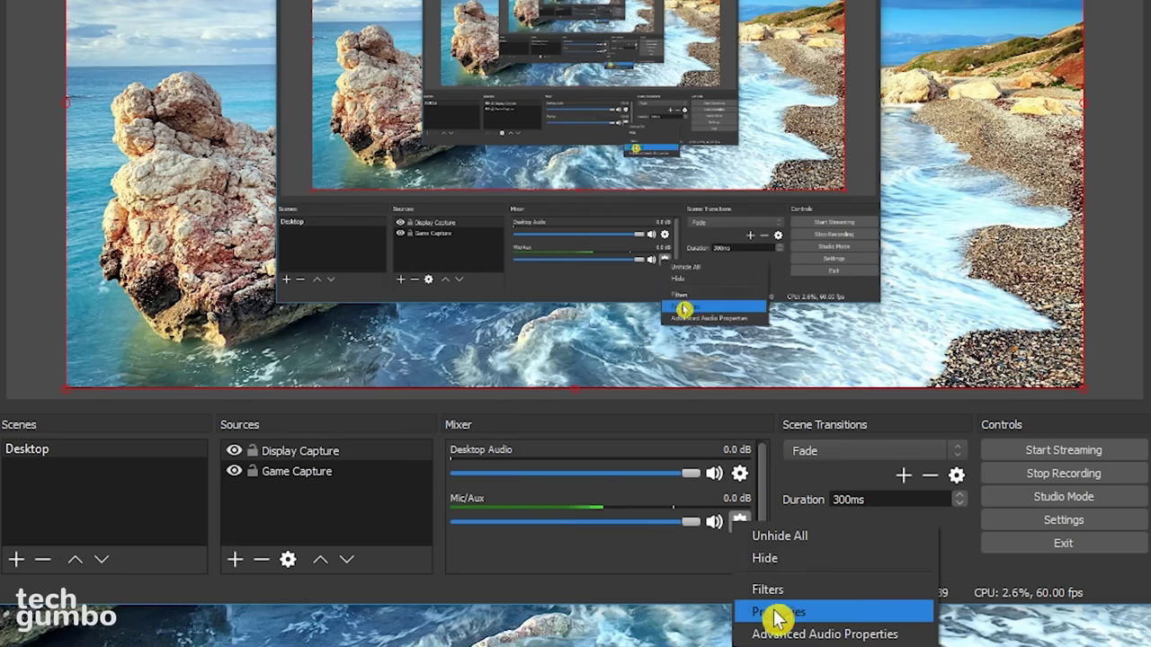
pyautogui.click(779, 612)
pyautogui.click(805, 322)
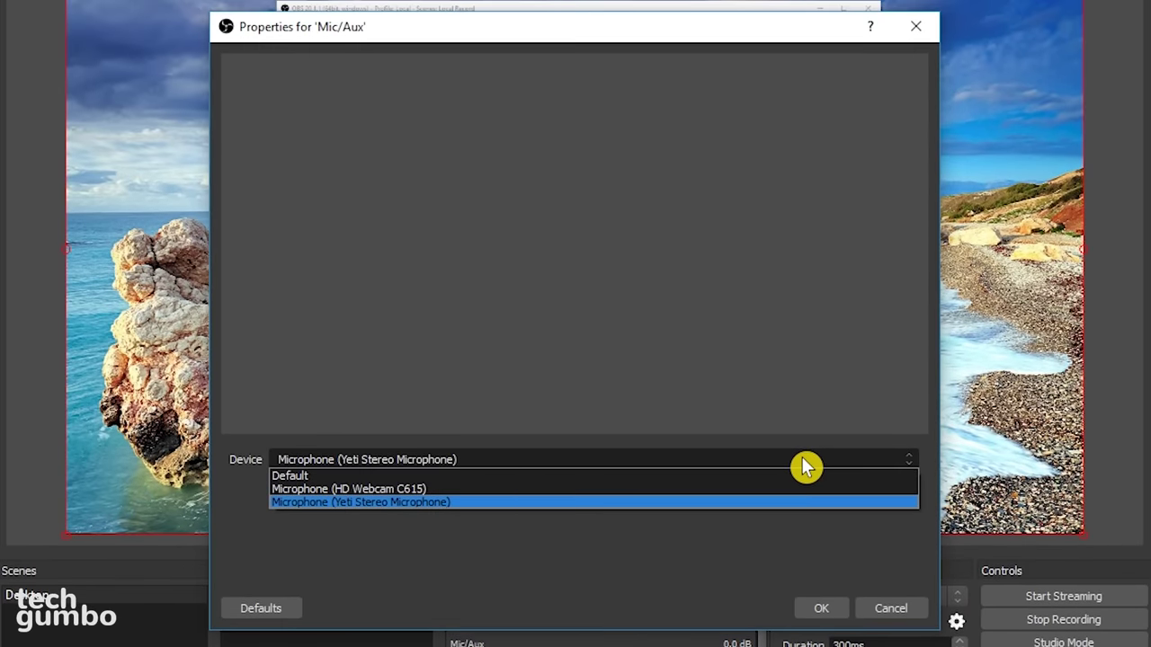
pyautogui.click(711, 515)
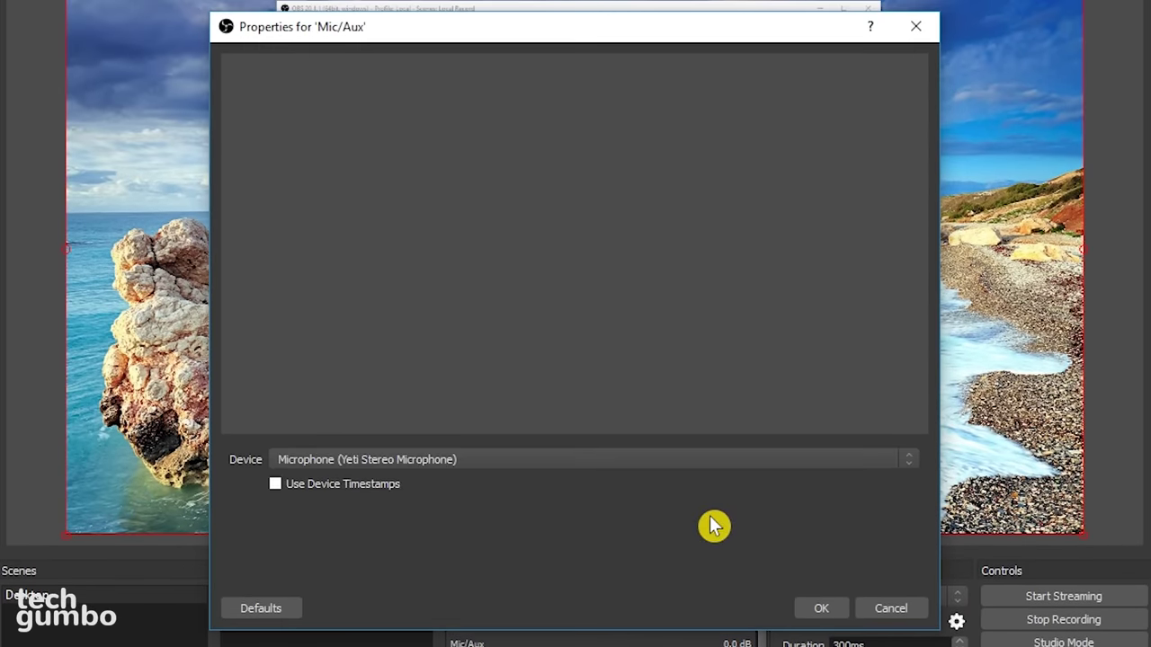
pyautogui.click(821, 609)
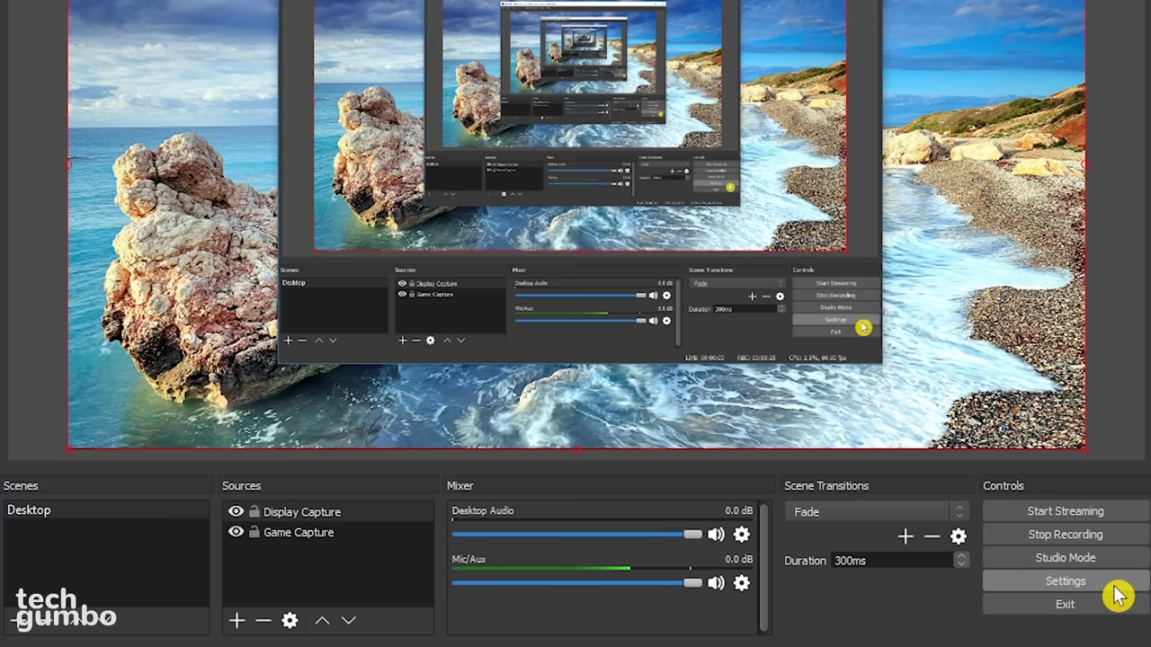
# Open Settings and check the interface language list, keeping English
pyautogui.click(1115, 595)
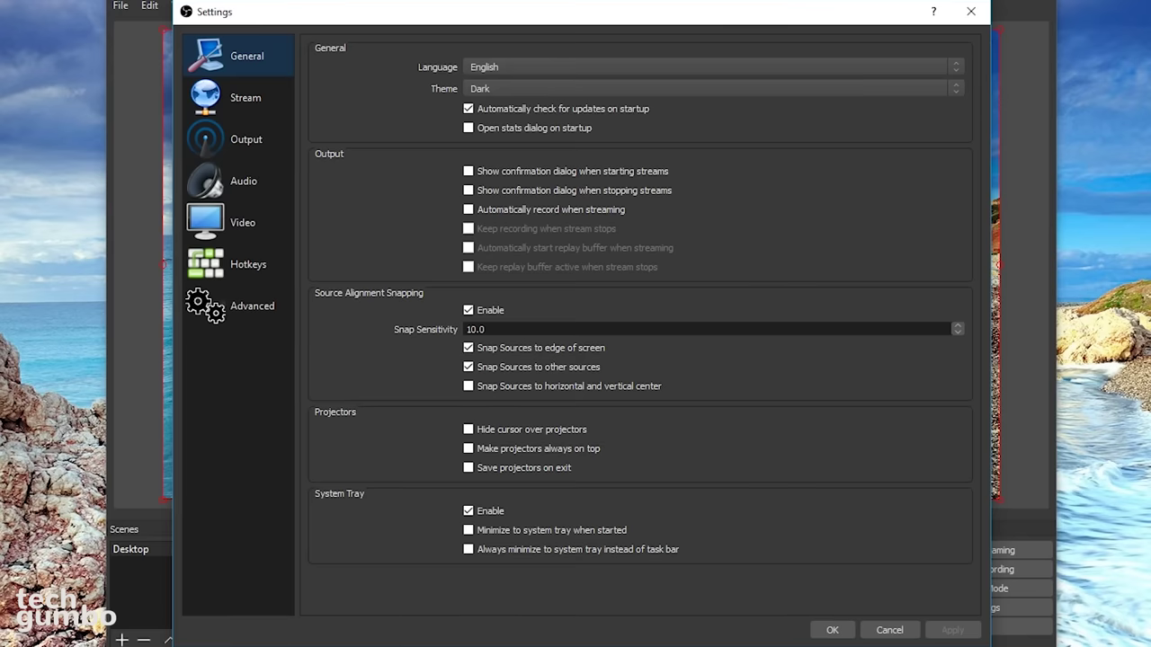
pyautogui.click(791, 70)
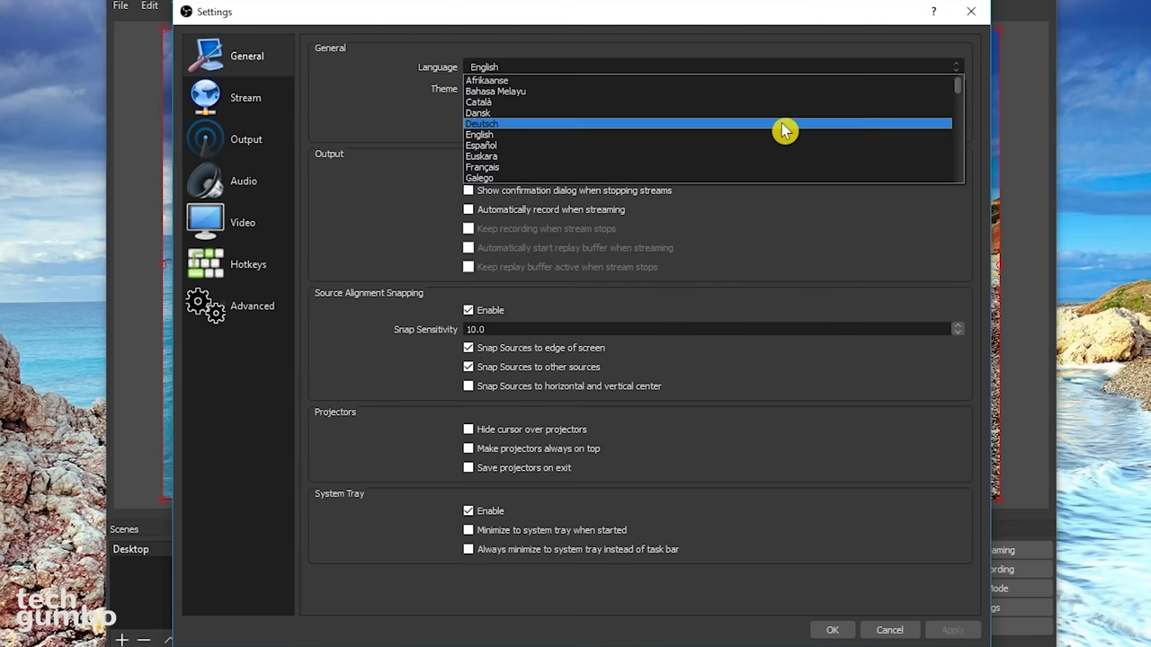
pyautogui.press('Escape')
# Preview the Default and Rachni themes, then set the theme back to Dark
pyautogui.click(817, 90)
pyautogui.click(820, 114)
pyautogui.click(815, 86)
pyautogui.click(815, 122)
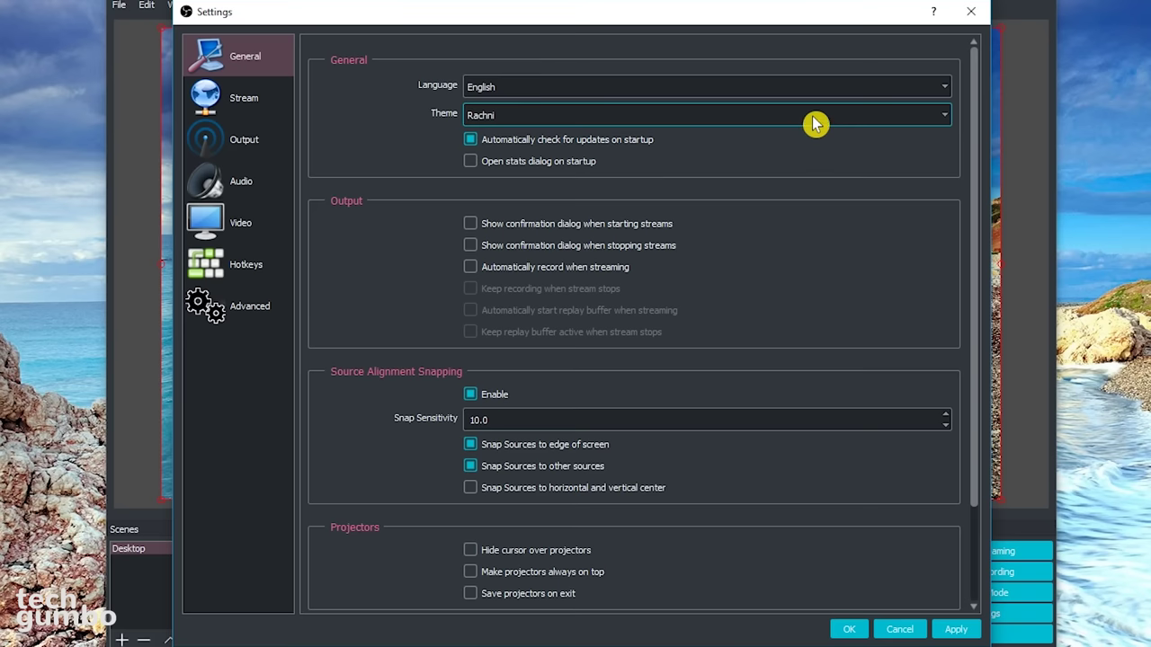
pyautogui.click(814, 119)
pyautogui.click(808, 135)
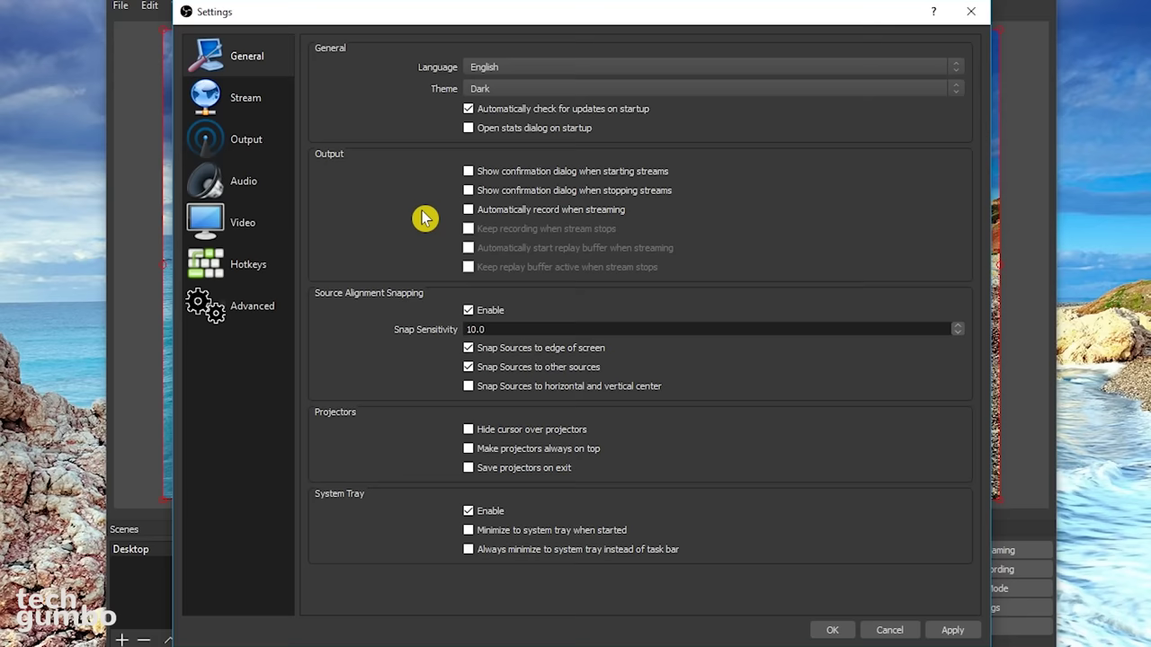
# Set streaming to Streaming Services, Twitch, server US Central: Dallas, TX, then show Output
pyautogui.click(256, 106)
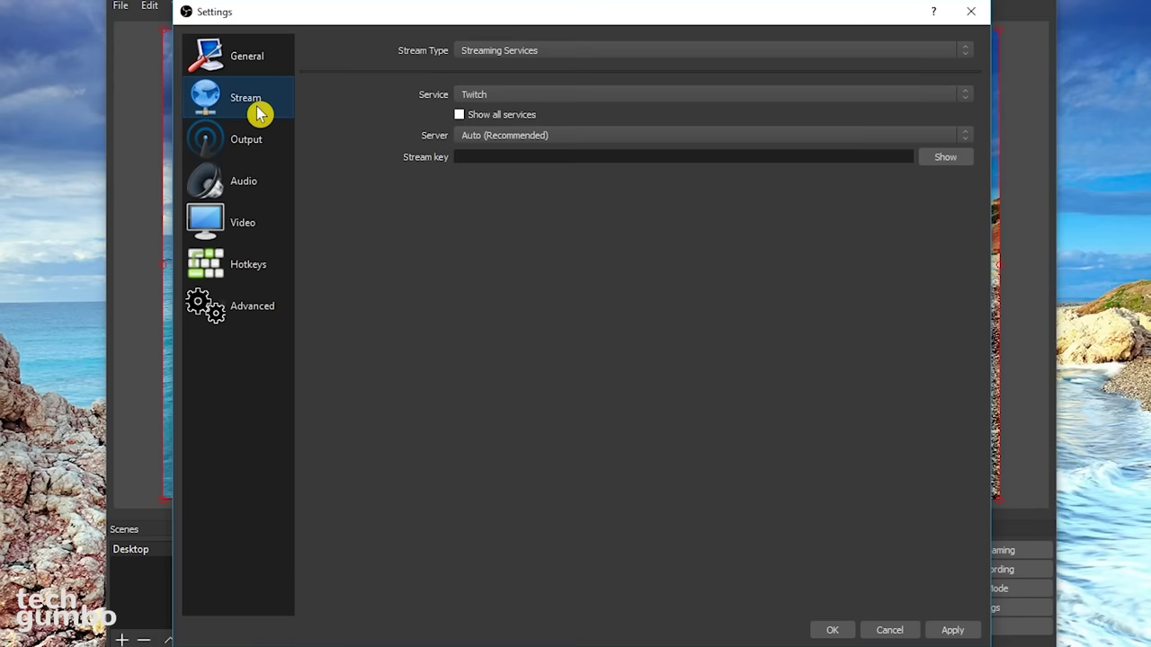
pyautogui.click(630, 51)
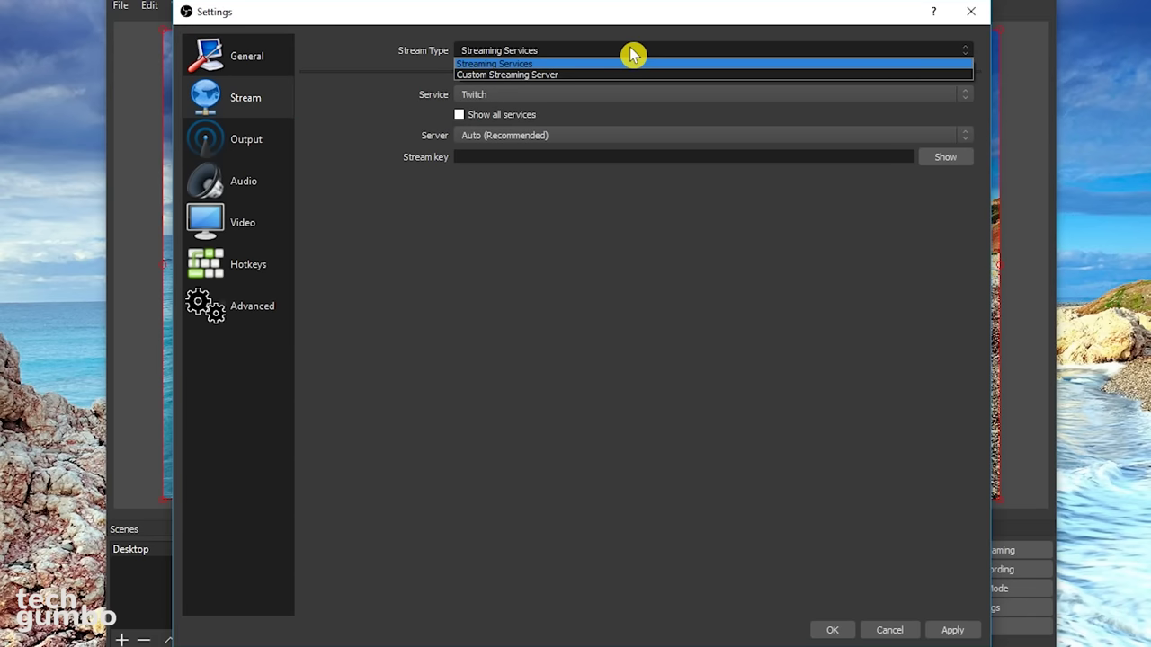
pyautogui.click(633, 56)
pyautogui.click(635, 98)
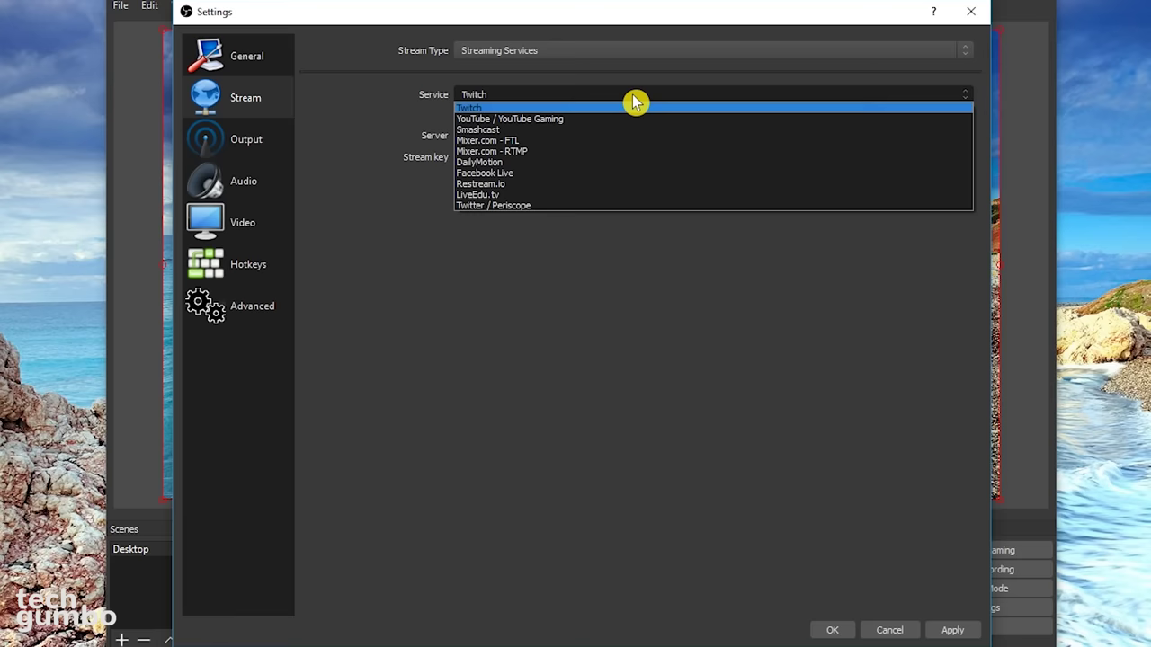
pyautogui.click(635, 105)
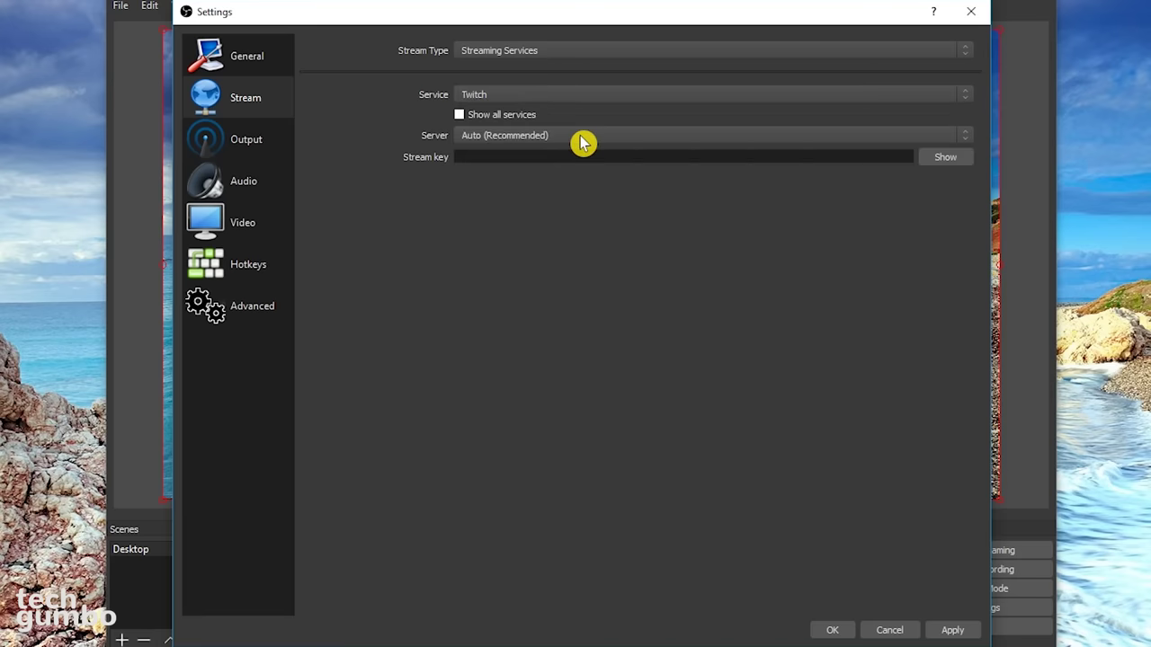
pyautogui.click(583, 139)
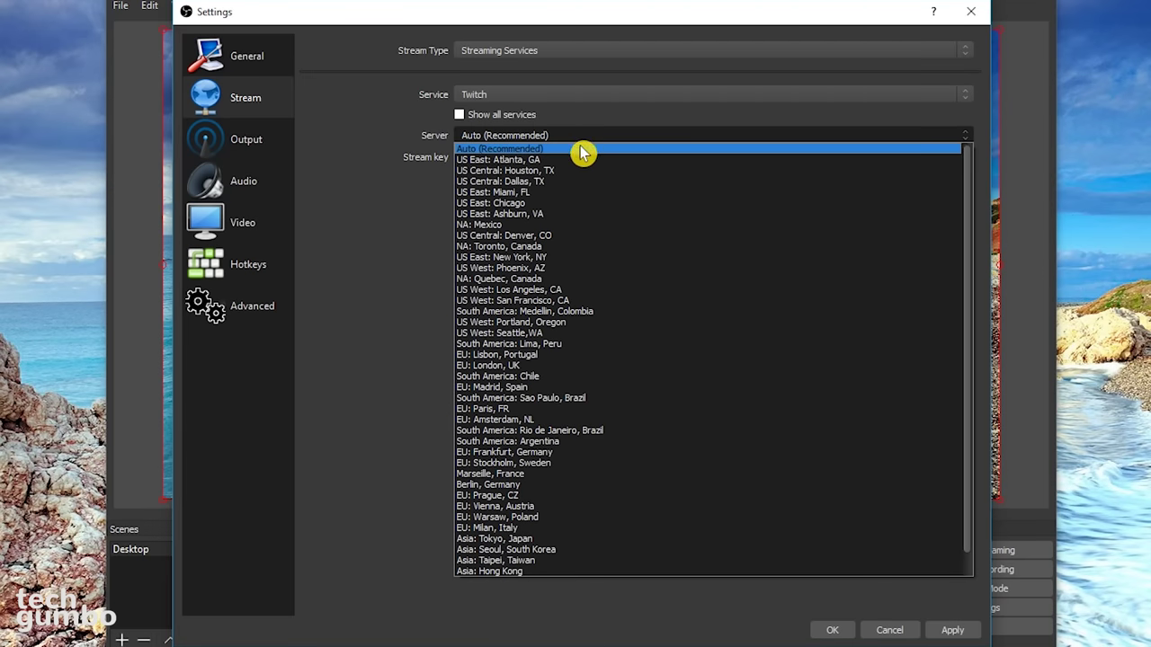
pyautogui.click(552, 187)
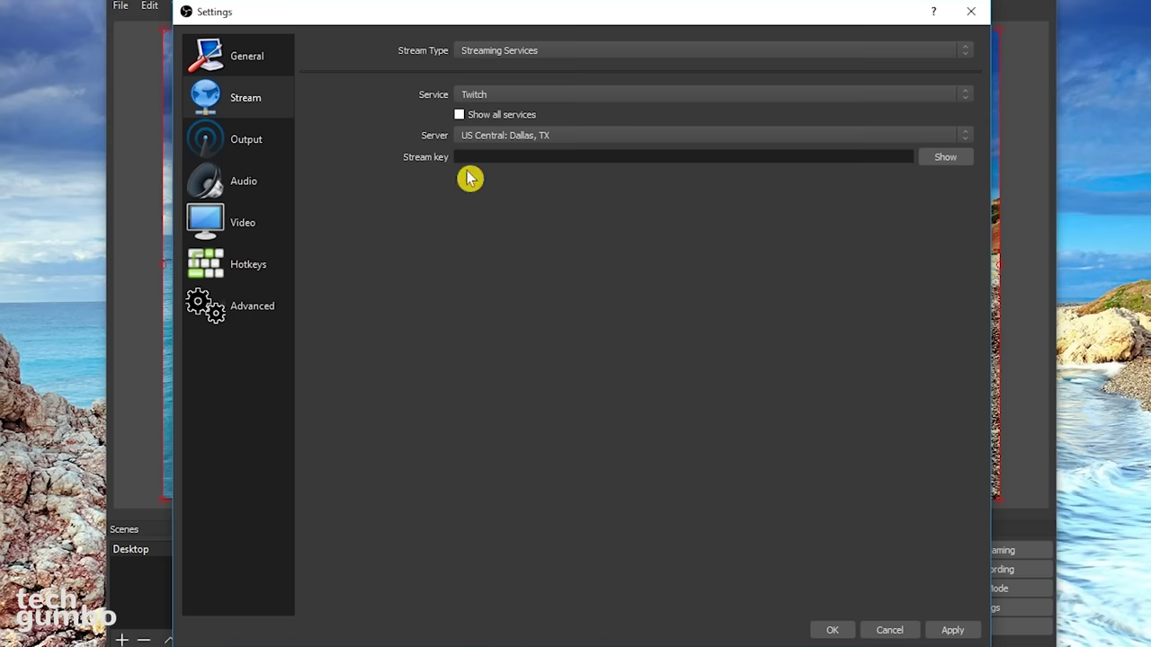
pyautogui.click(241, 140)
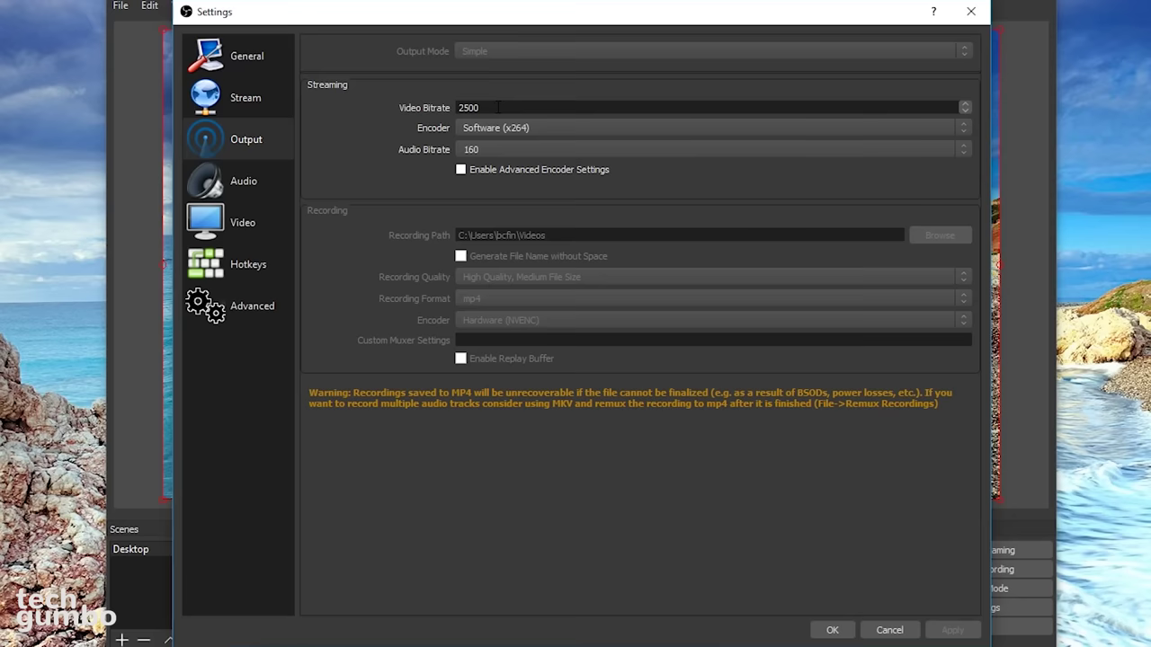
# Replace the 2500 video bitrate with 3500
pyautogui.moveTo(498, 107); pyautogui.dragTo(416, 114)
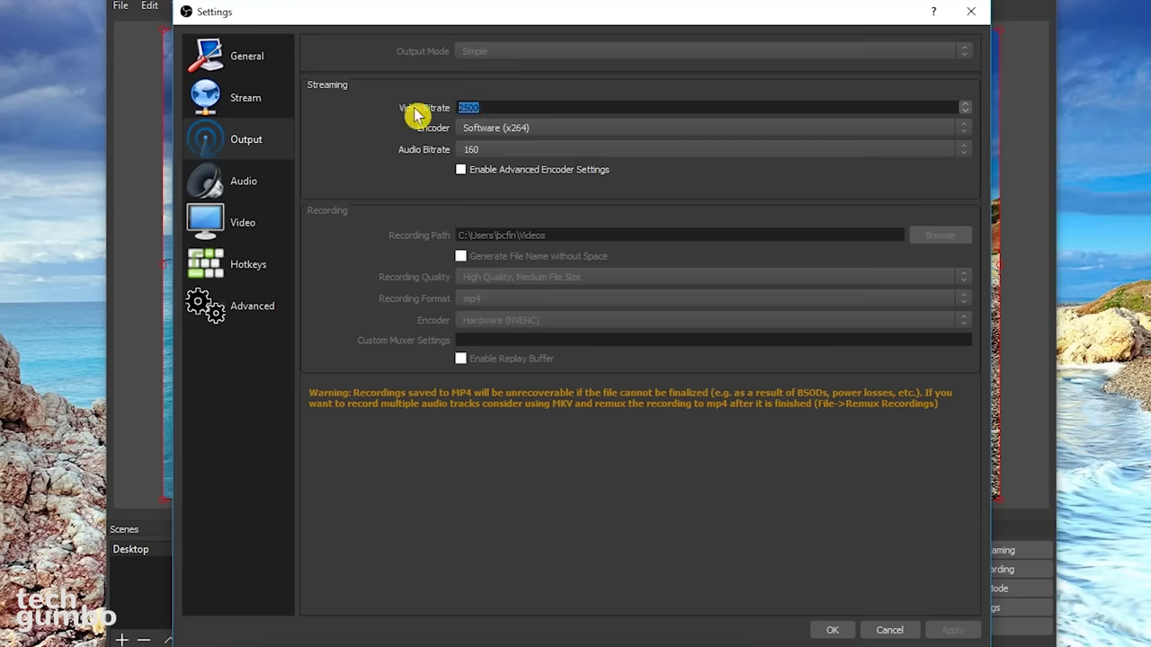
pyautogui.write('3500')
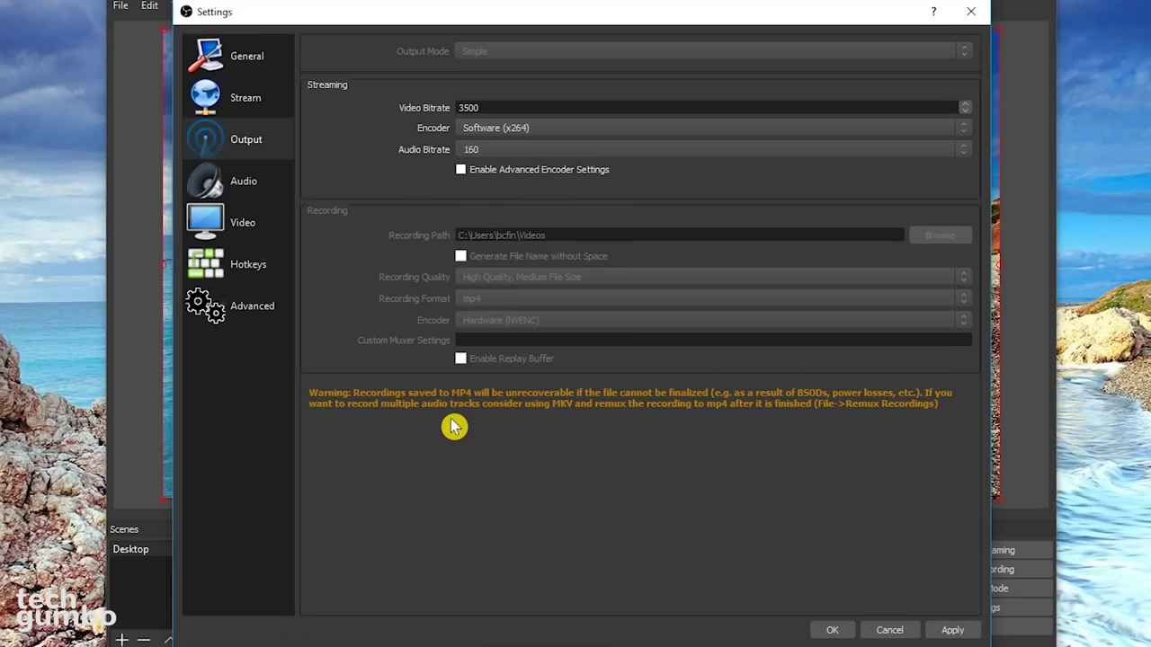
# Check audio uses 48khz, Default desktop audio and the Yeti mic, then show Video settings
pyautogui.press('Down')
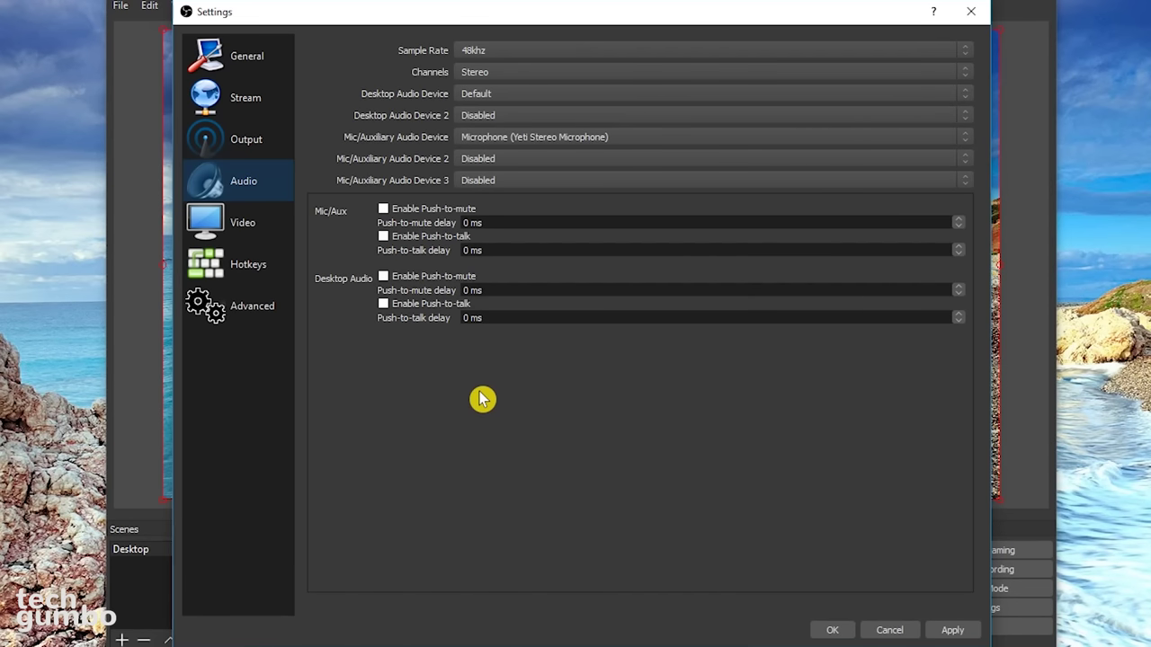
pyautogui.click(574, 58)
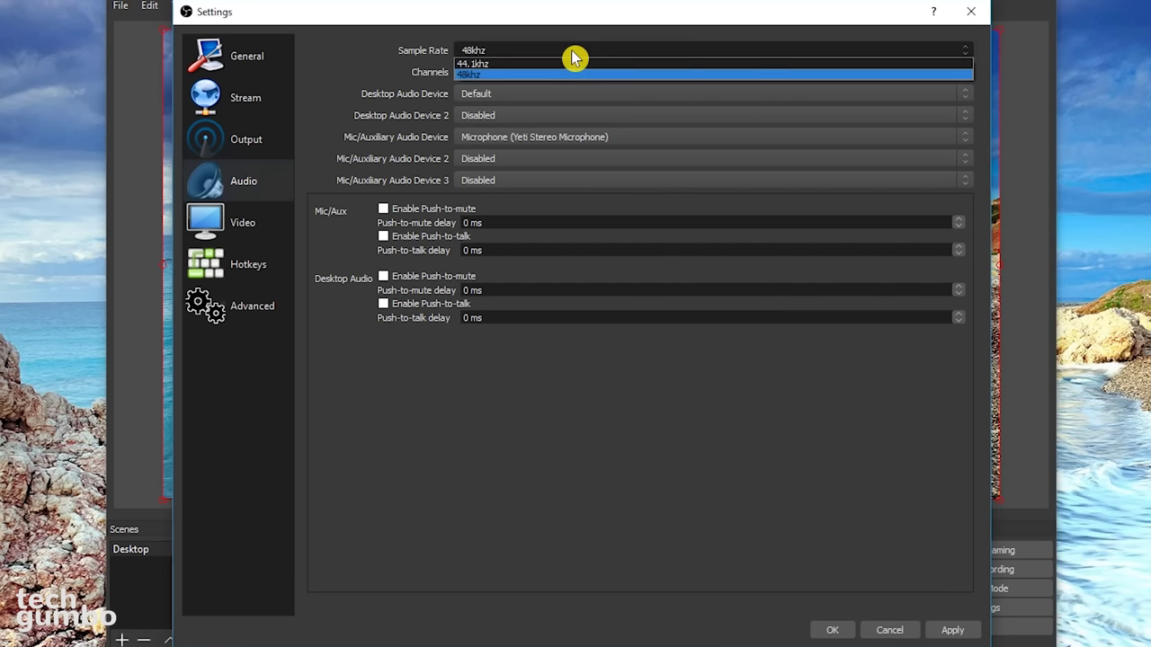
pyautogui.click(573, 58)
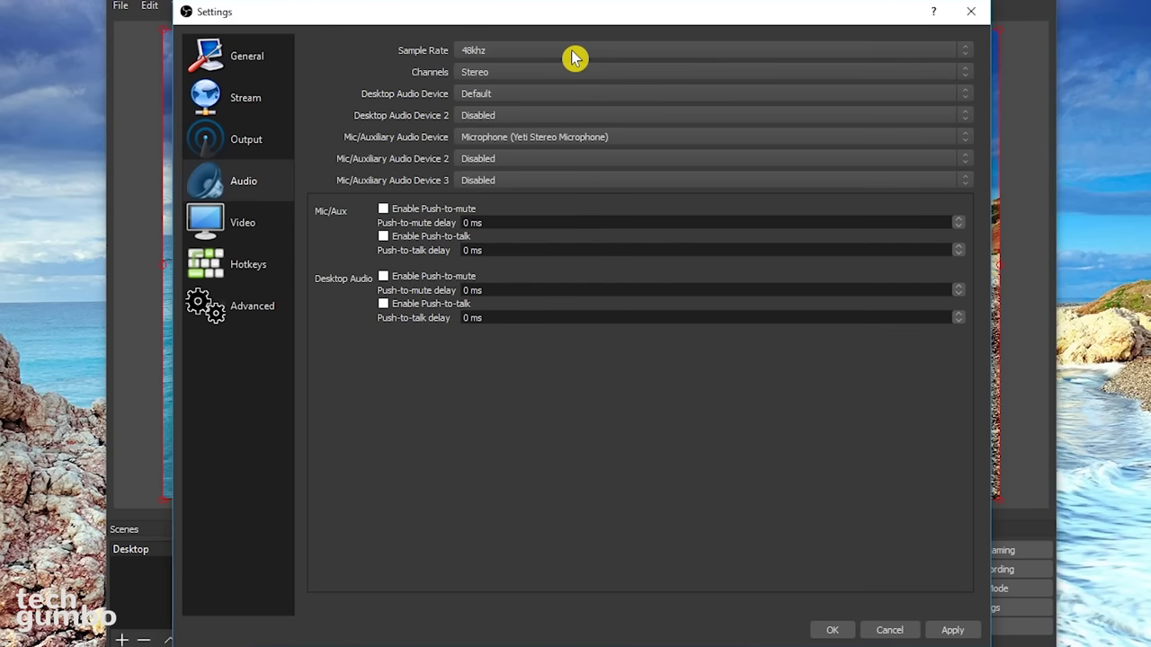
pyautogui.click(577, 96)
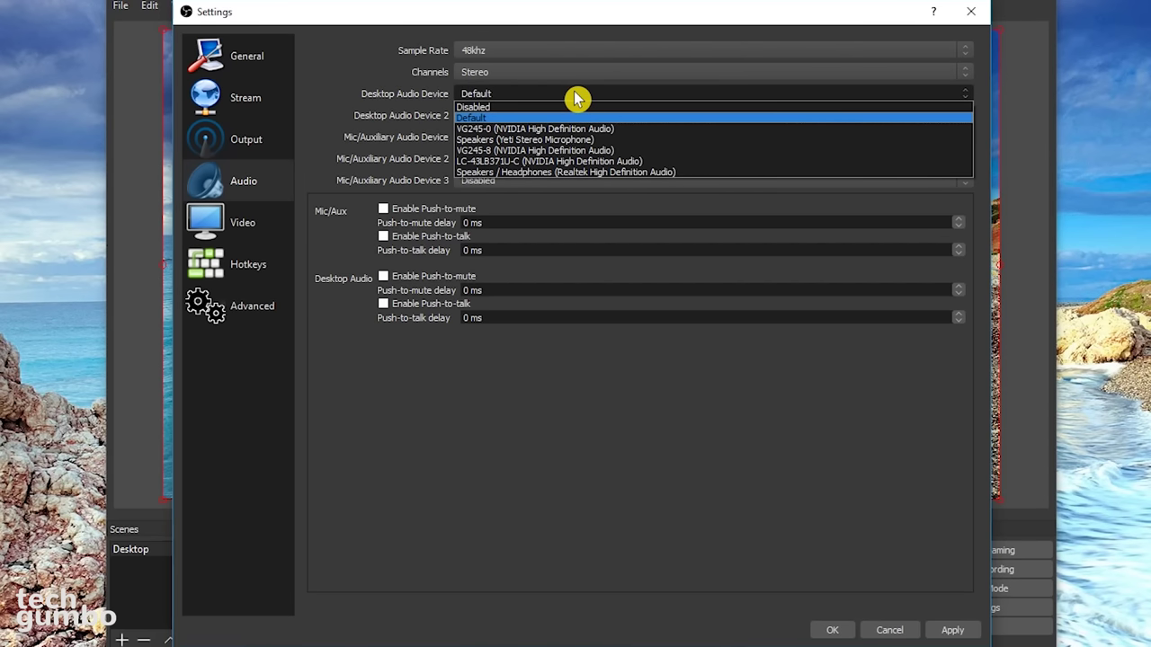
pyautogui.click(576, 96)
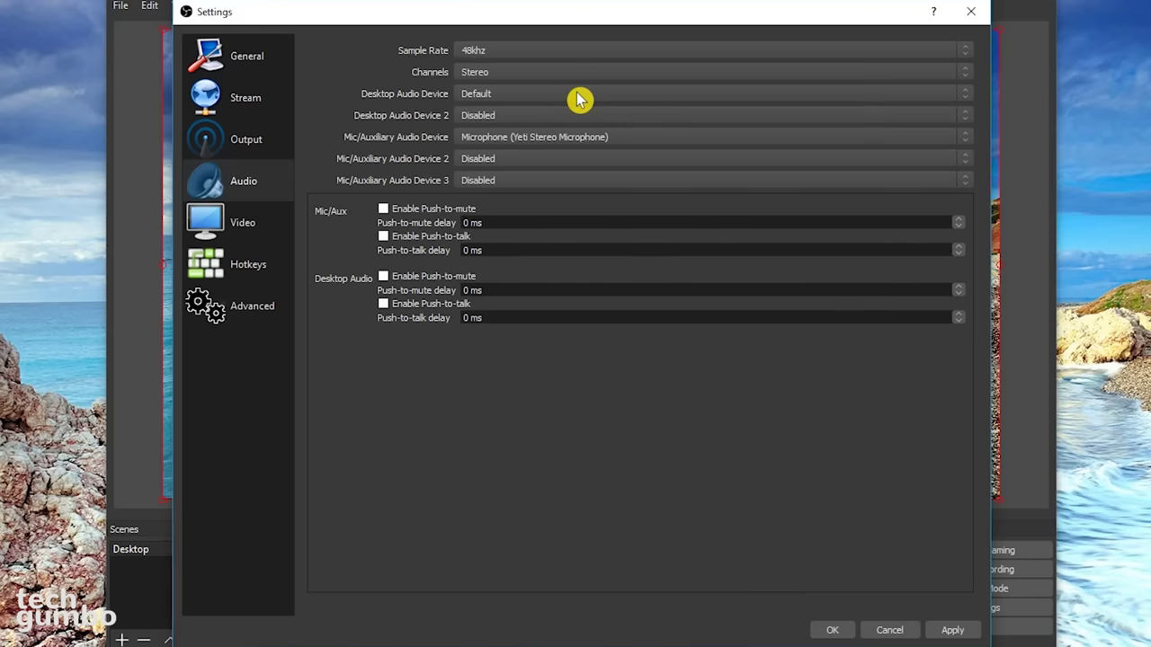
pyautogui.click(601, 138)
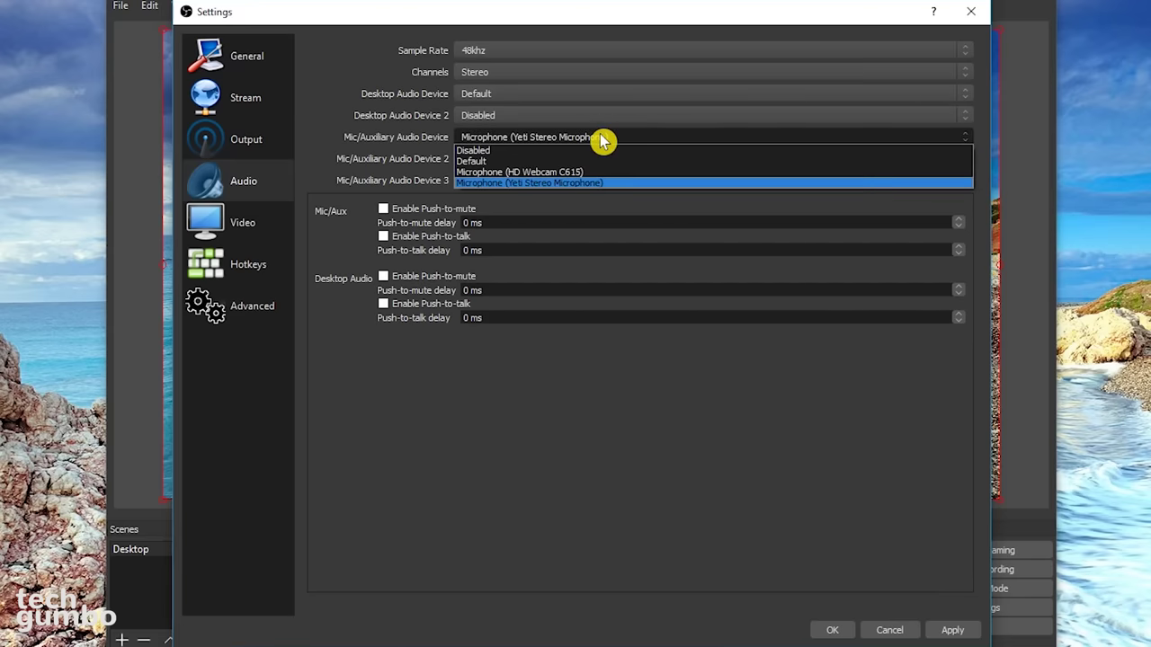
pyautogui.click(603, 141)
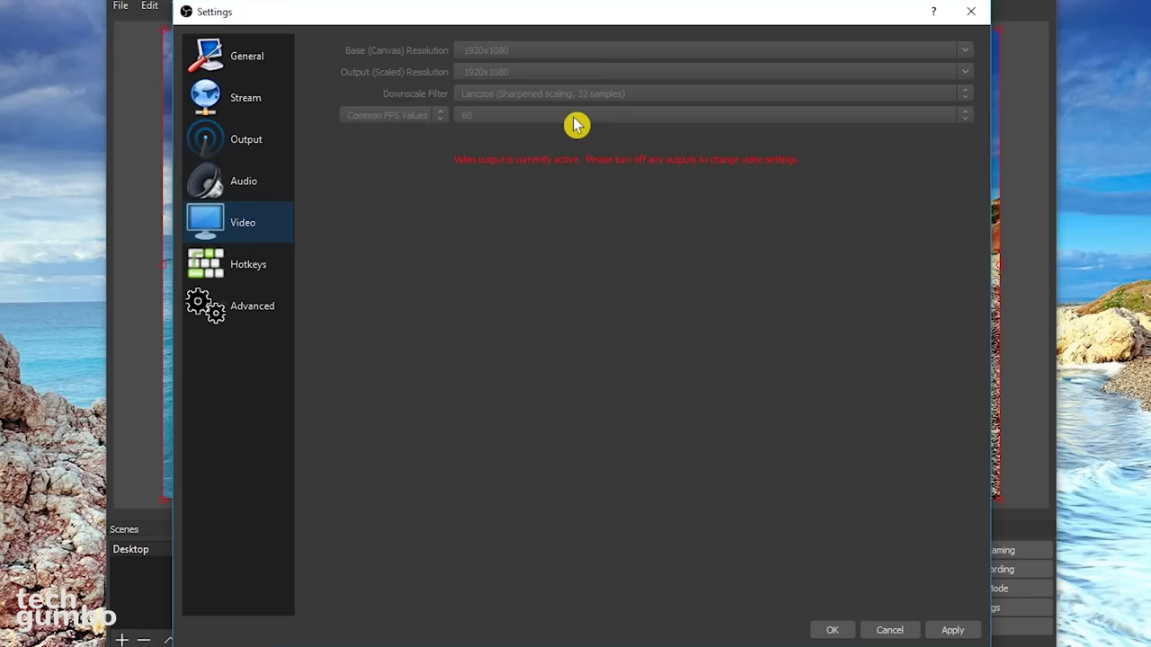
pyautogui.press('Down')
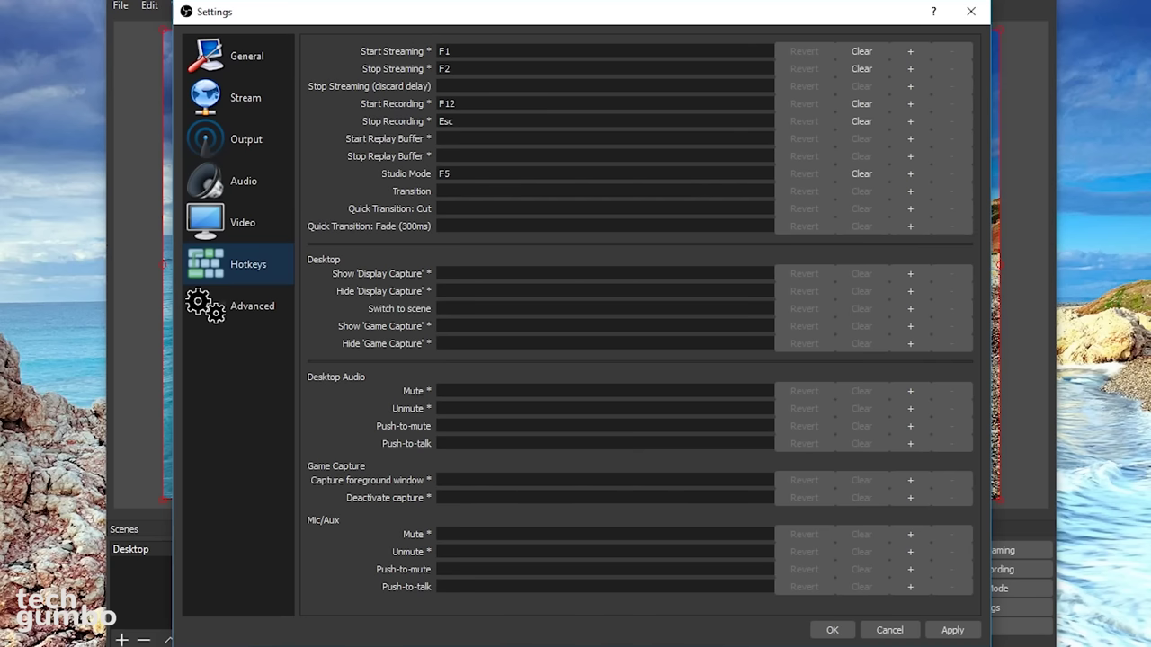
pyautogui.moveTo(406, 107)
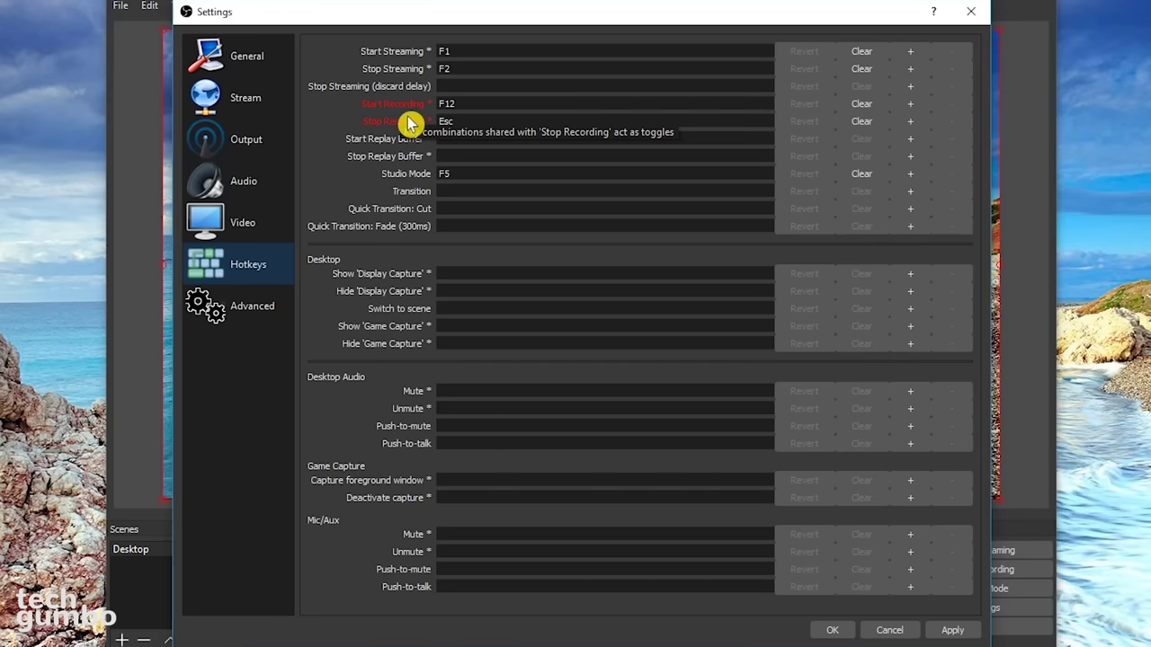
# Switch to the Advanced settings page
pyautogui.click(249, 314)
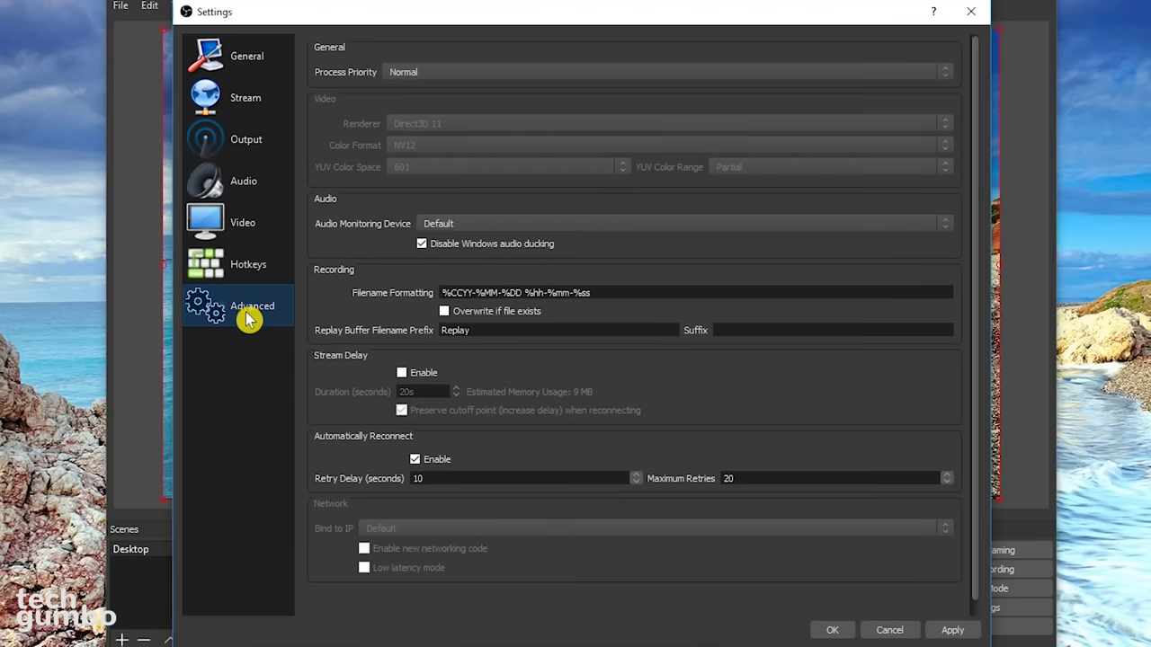